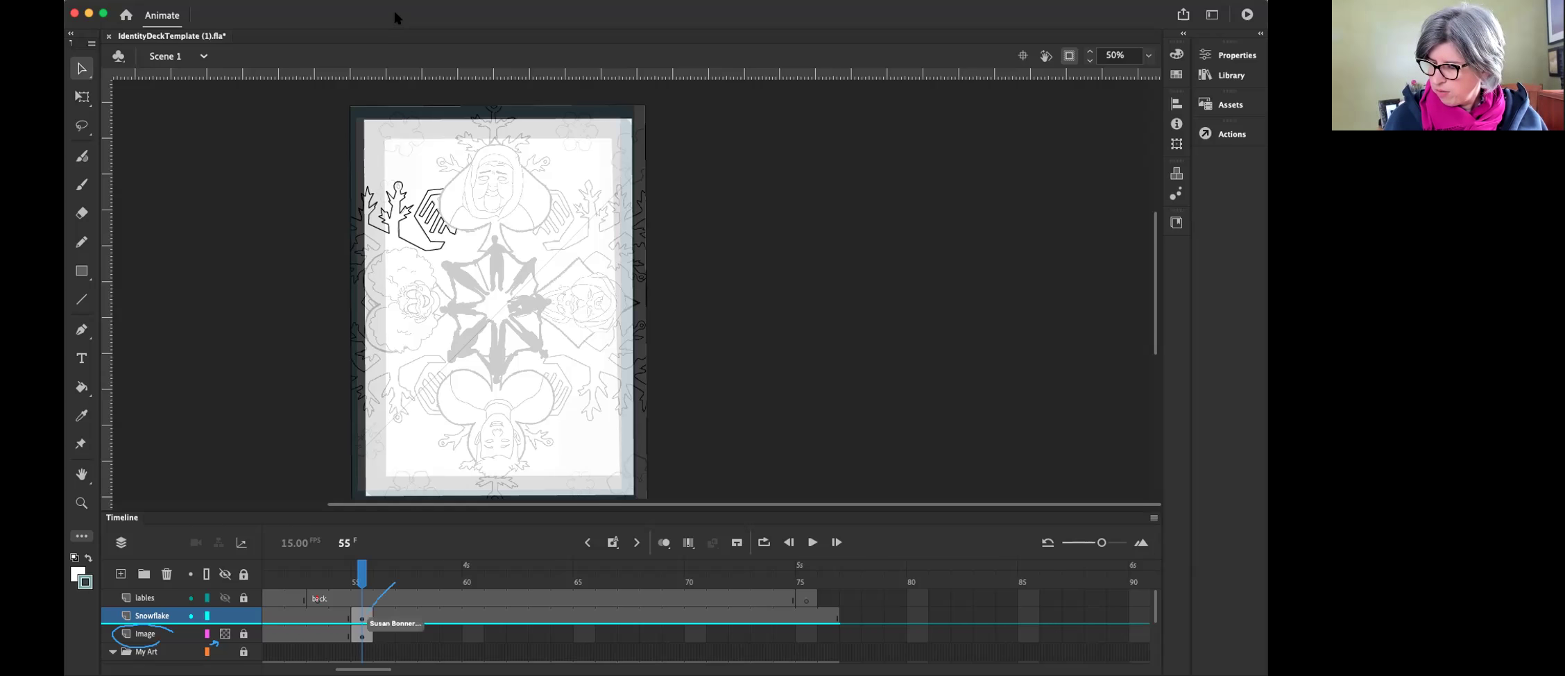
# Step: Select the snowflake artwork on the Snowflake layer at frame 55
pyautogui.click(362, 615)
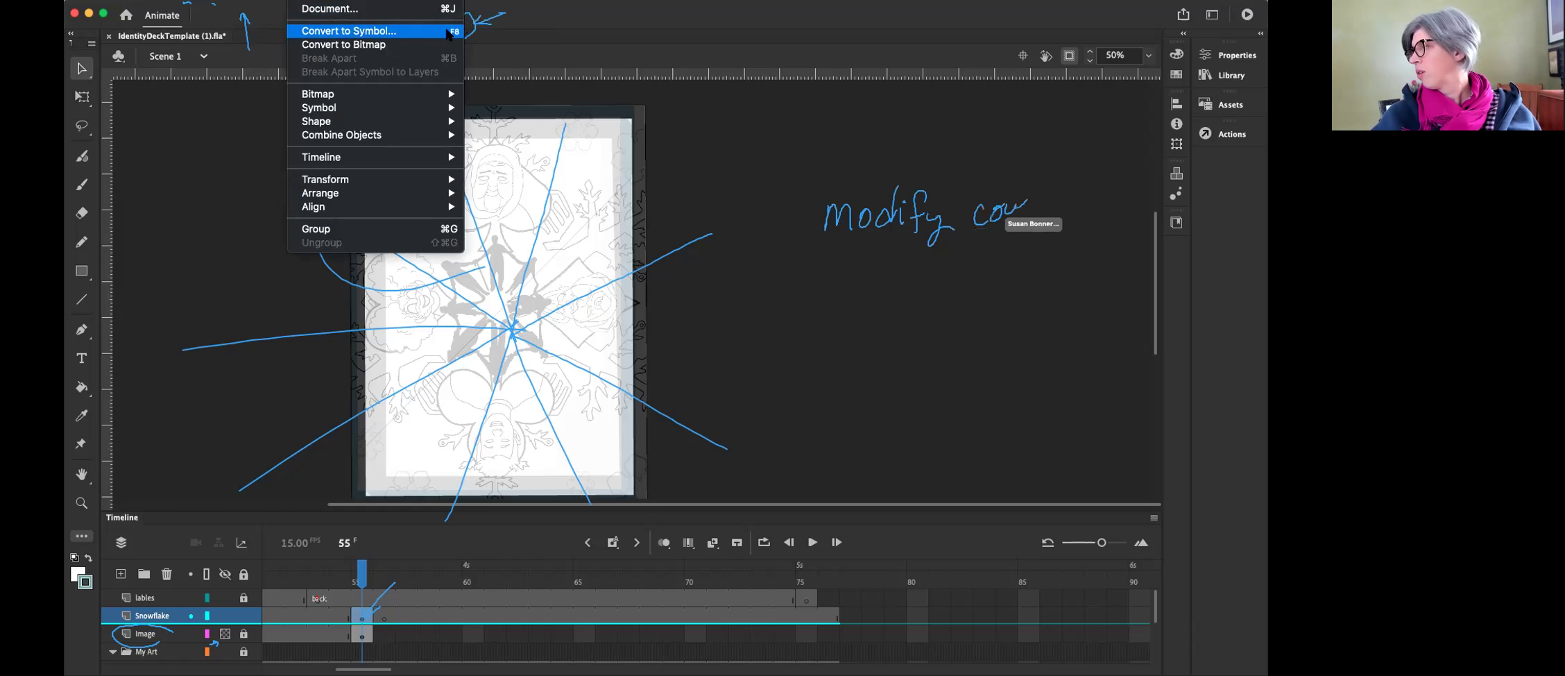
# Step: Convert the selected snowflake artwork into a Graphic symbol named 'SnowFlake part'
pyautogui.moveTo(388, 0)
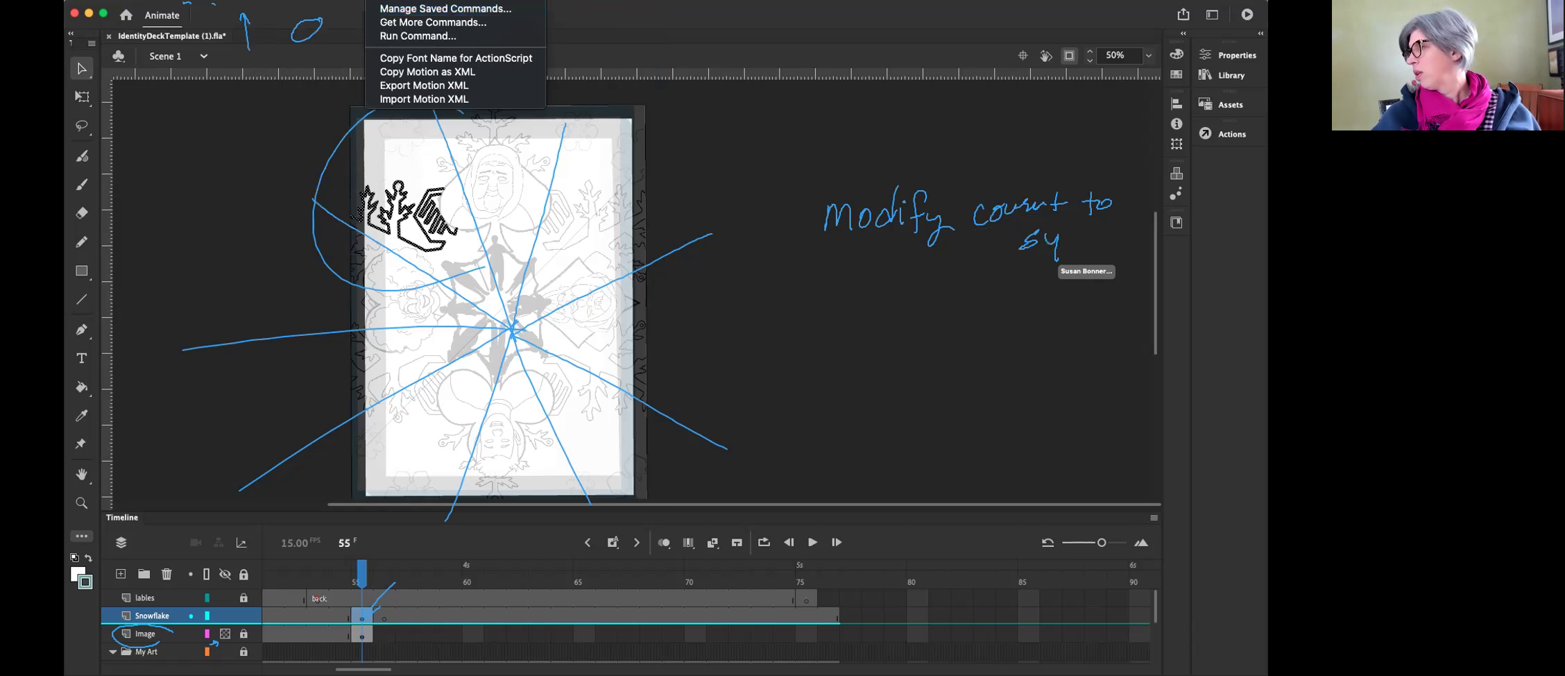
pyautogui.moveTo(305, 0)
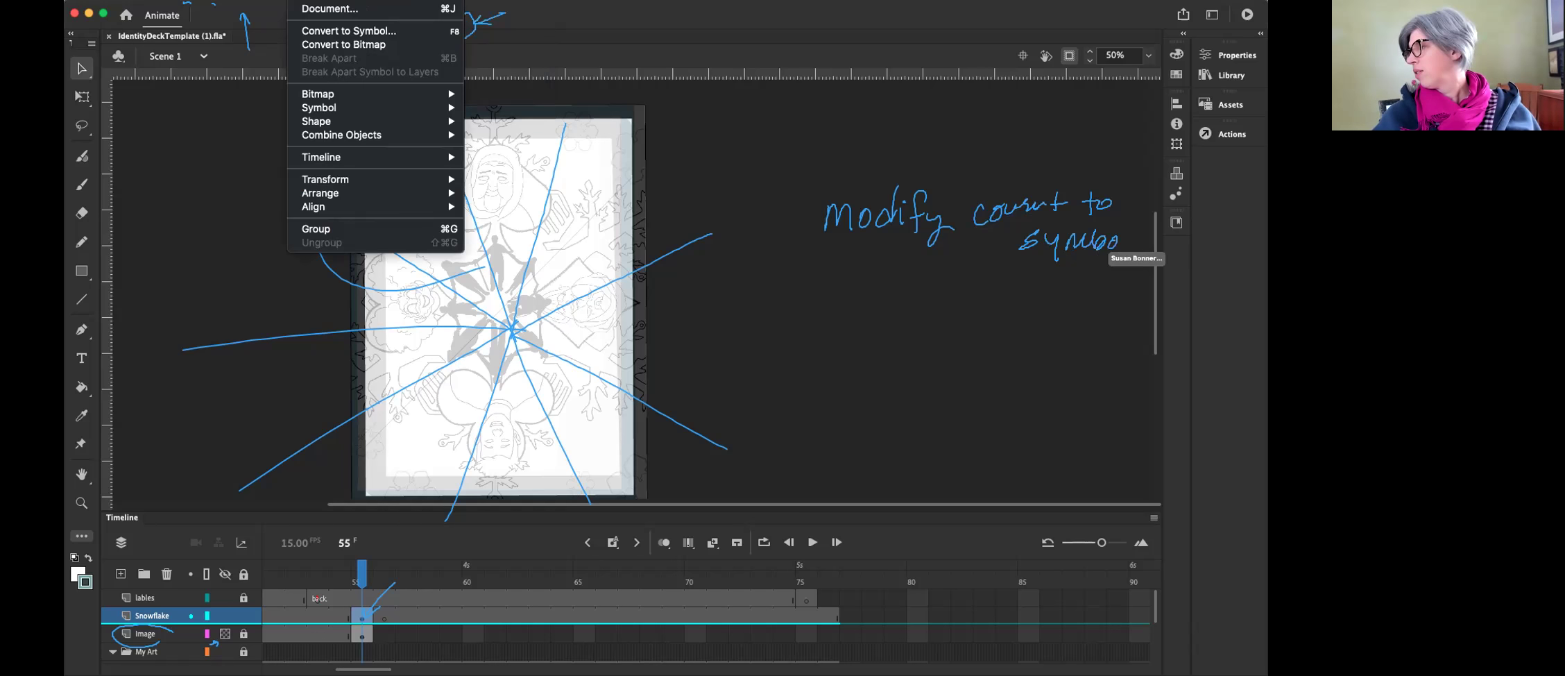
pyautogui.click(343, 31)
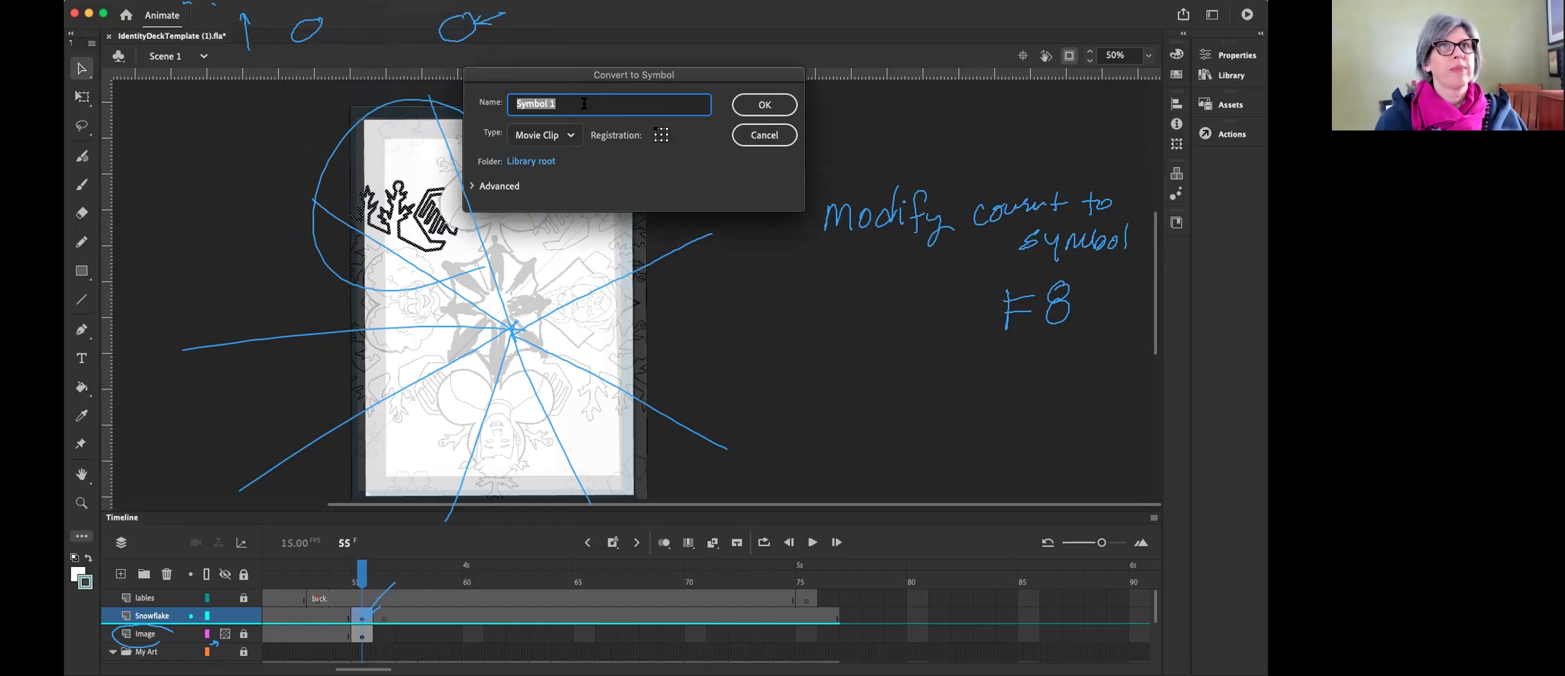
pyautogui.write('Snow')
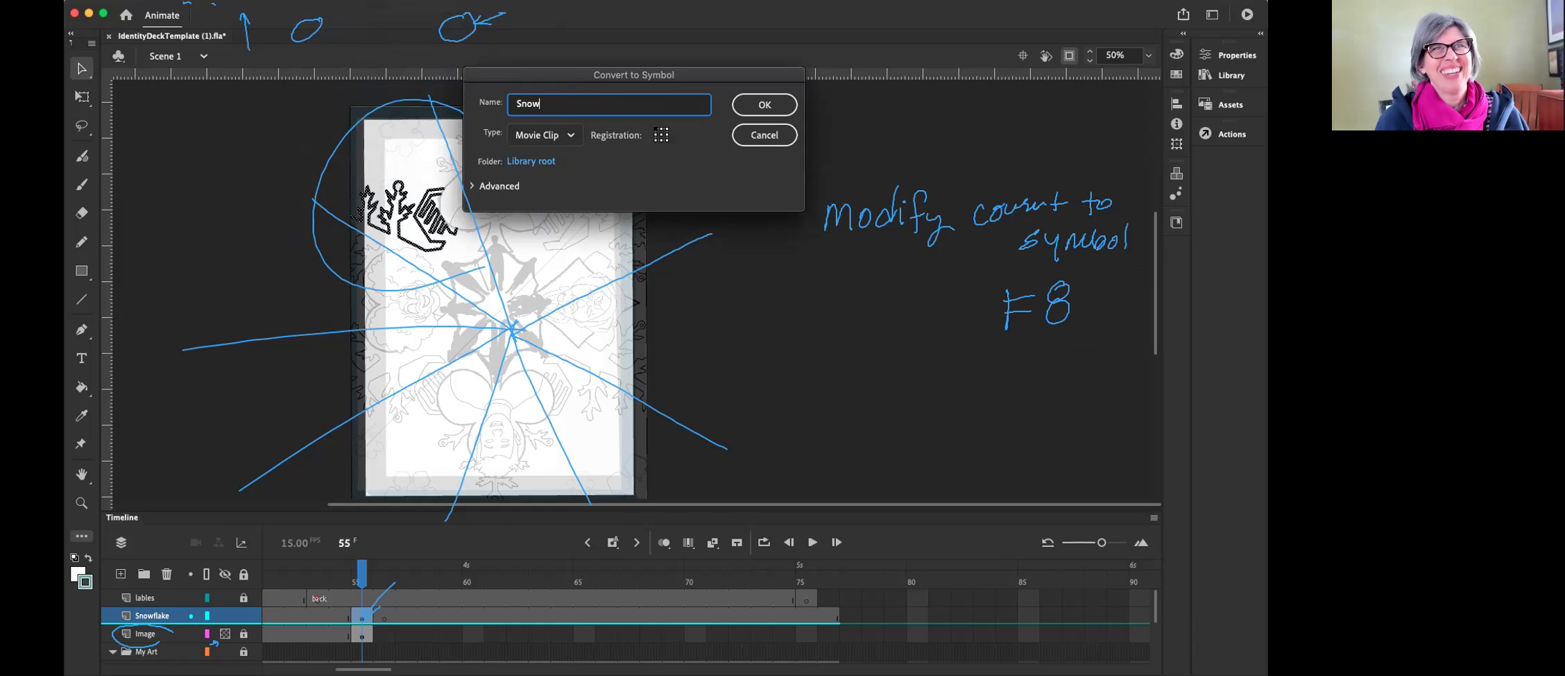
pyautogui.write('Fl')
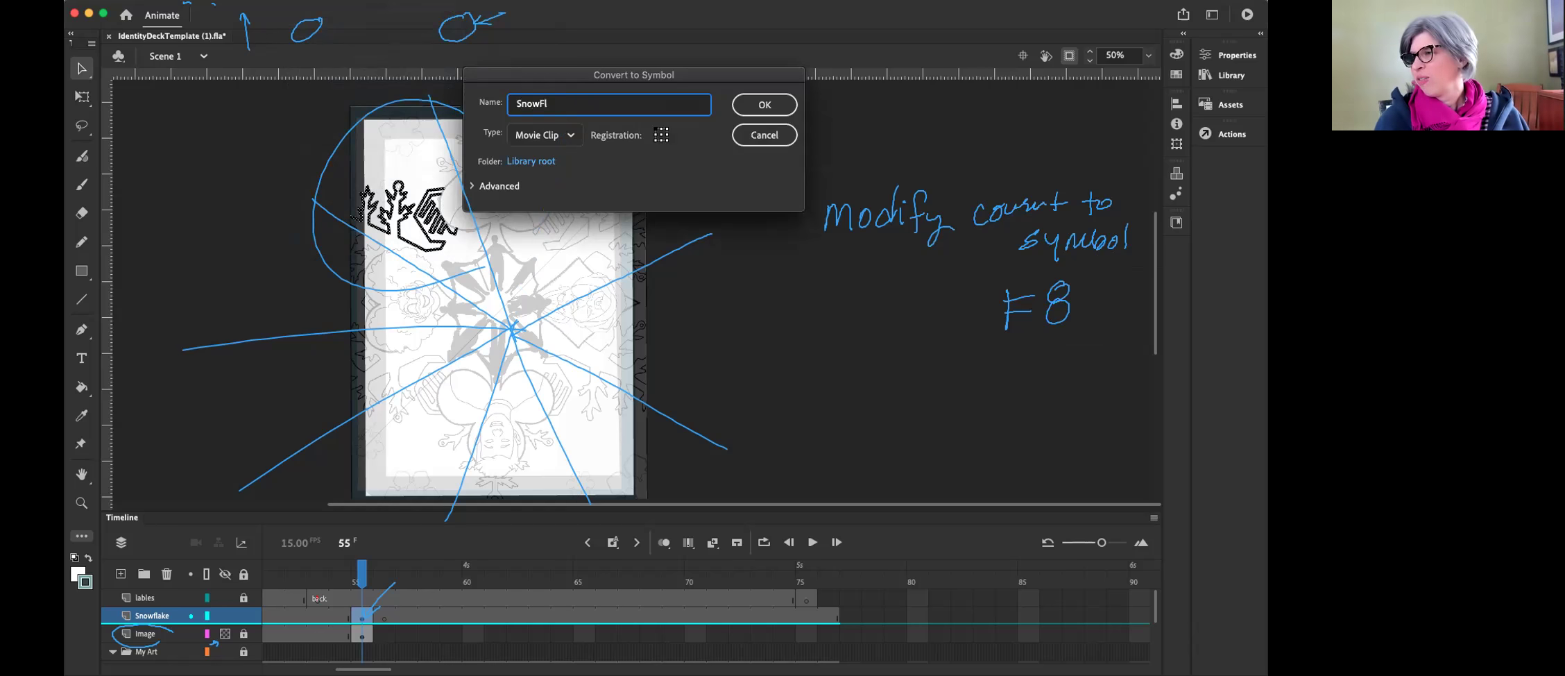
pyautogui.write('ake part')
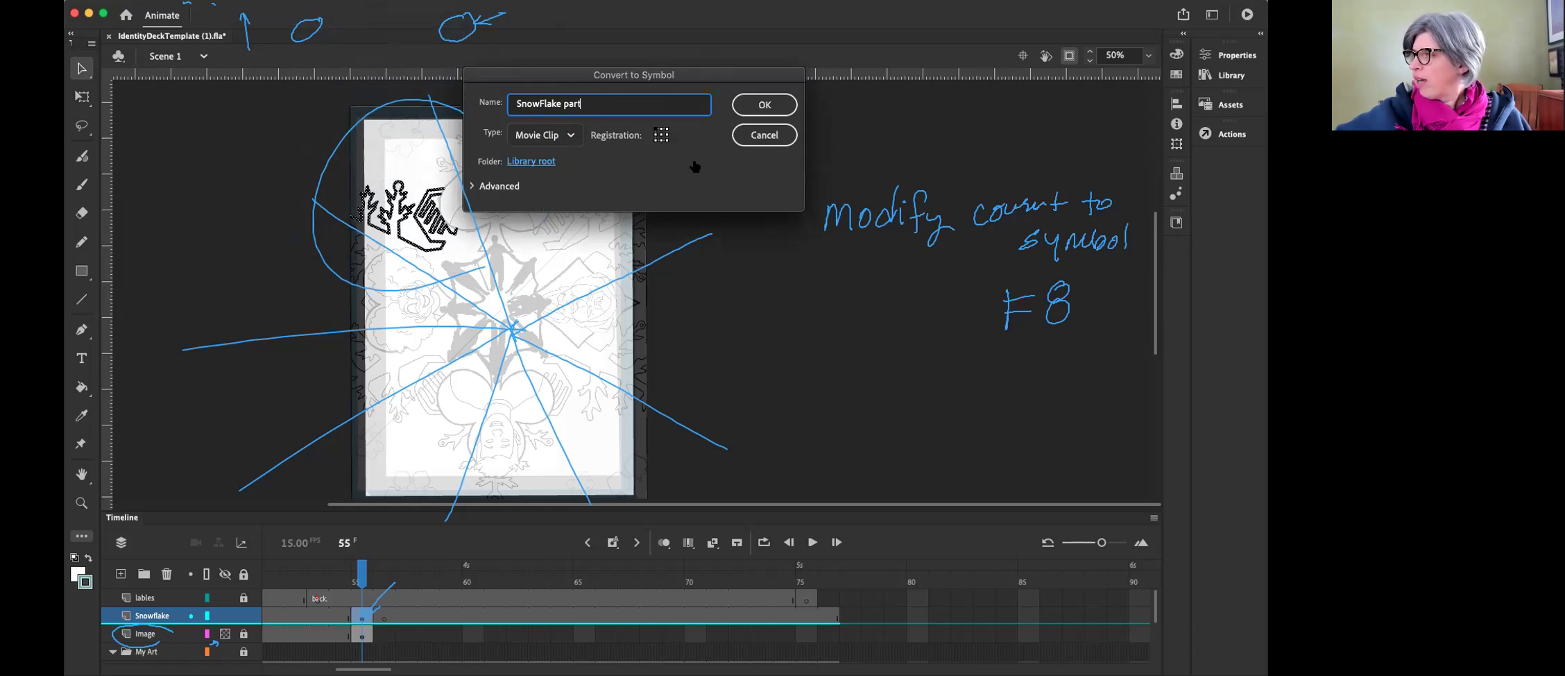
pyautogui.click(557, 141)
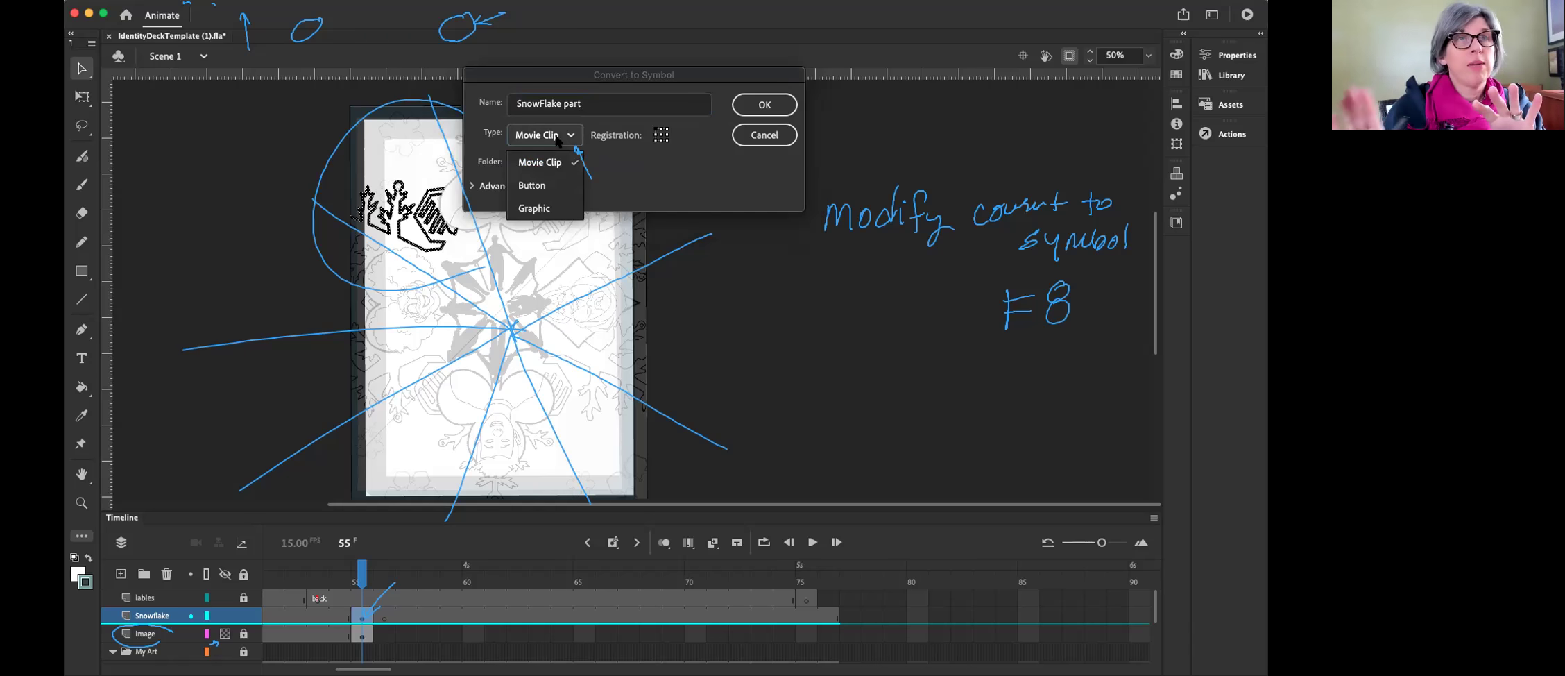
pyautogui.click(563, 162)
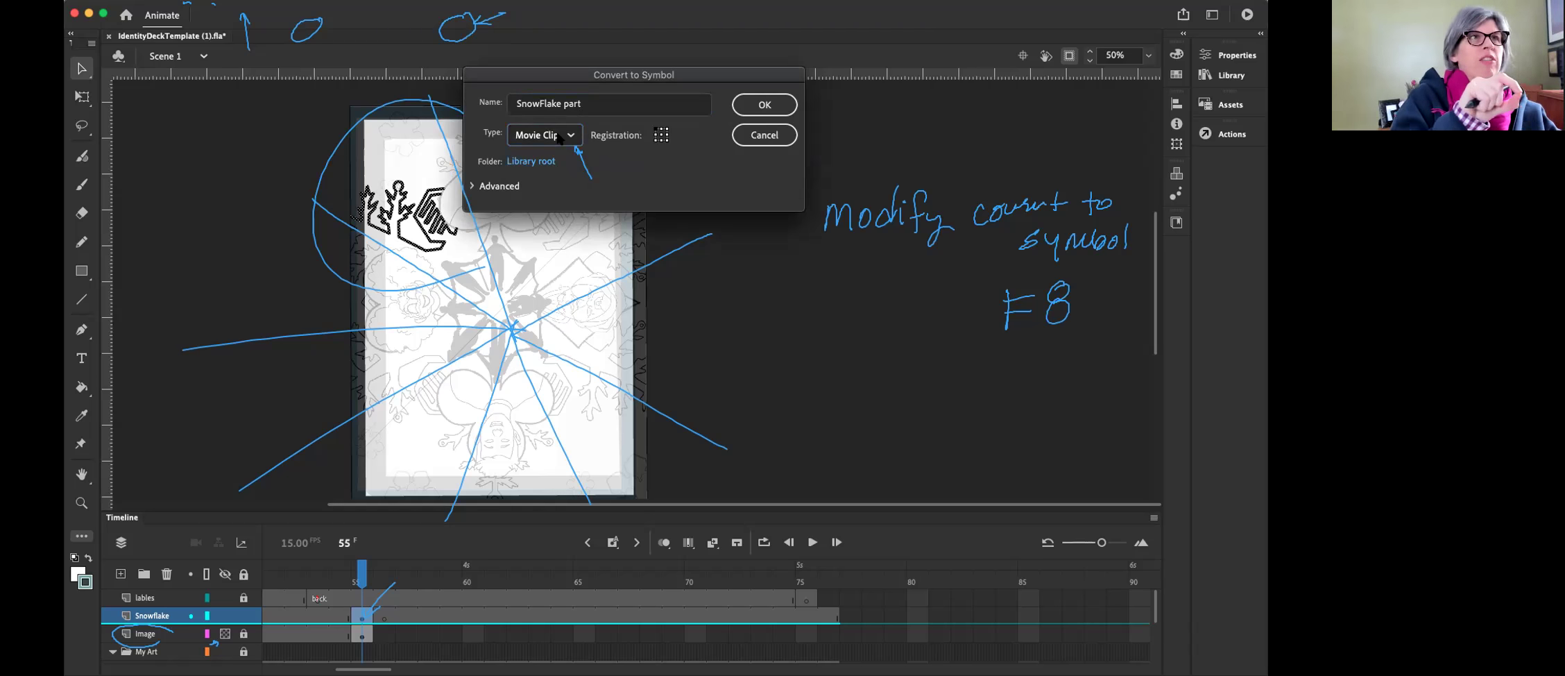
pyautogui.click(559, 136)
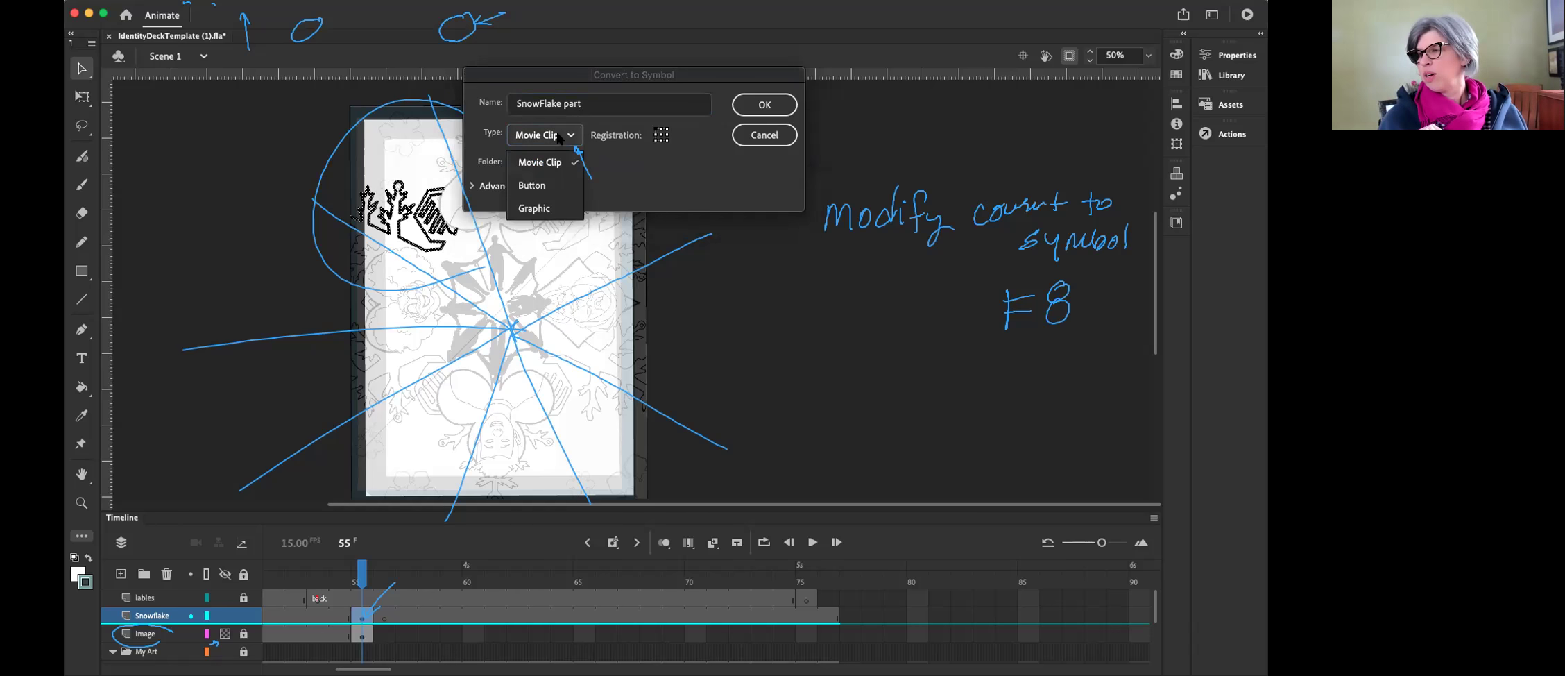
pyautogui.click(545, 208)
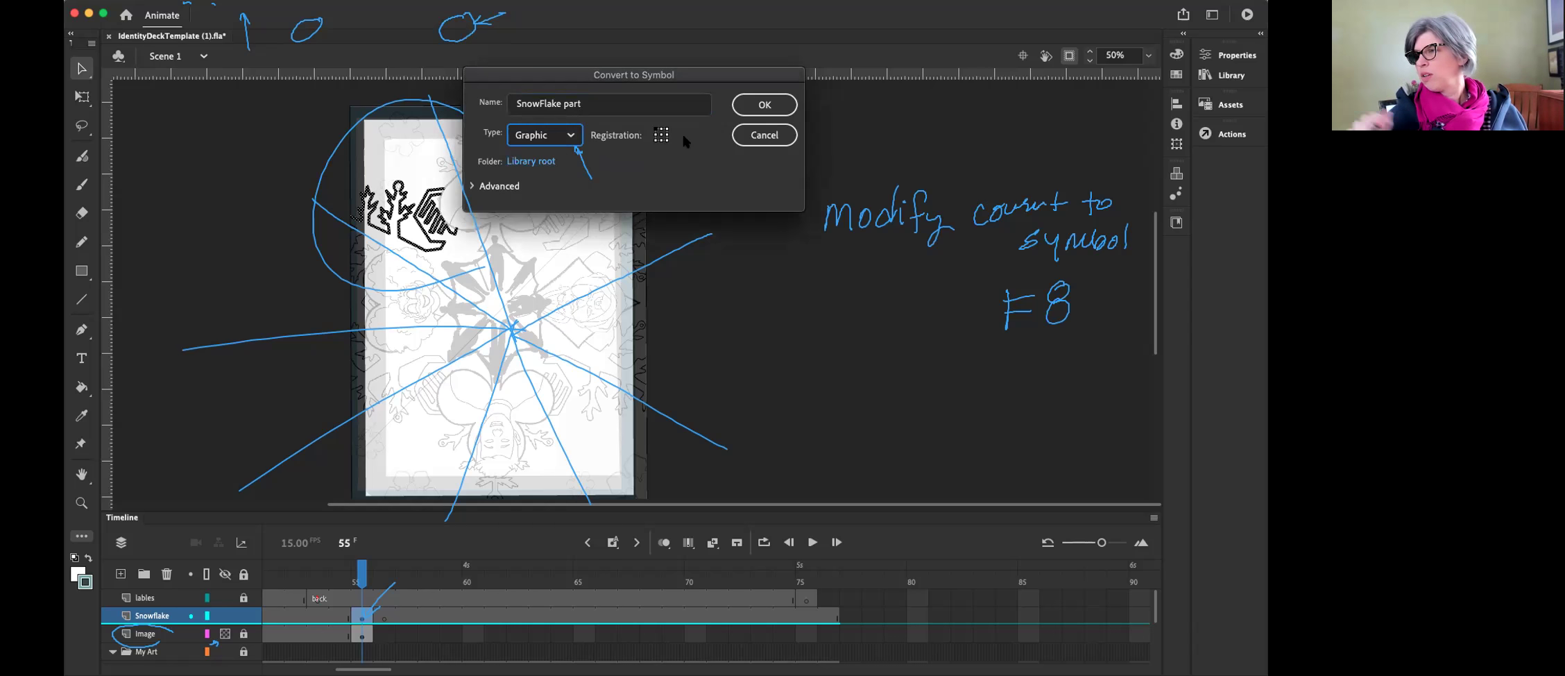
pyautogui.click(758, 107)
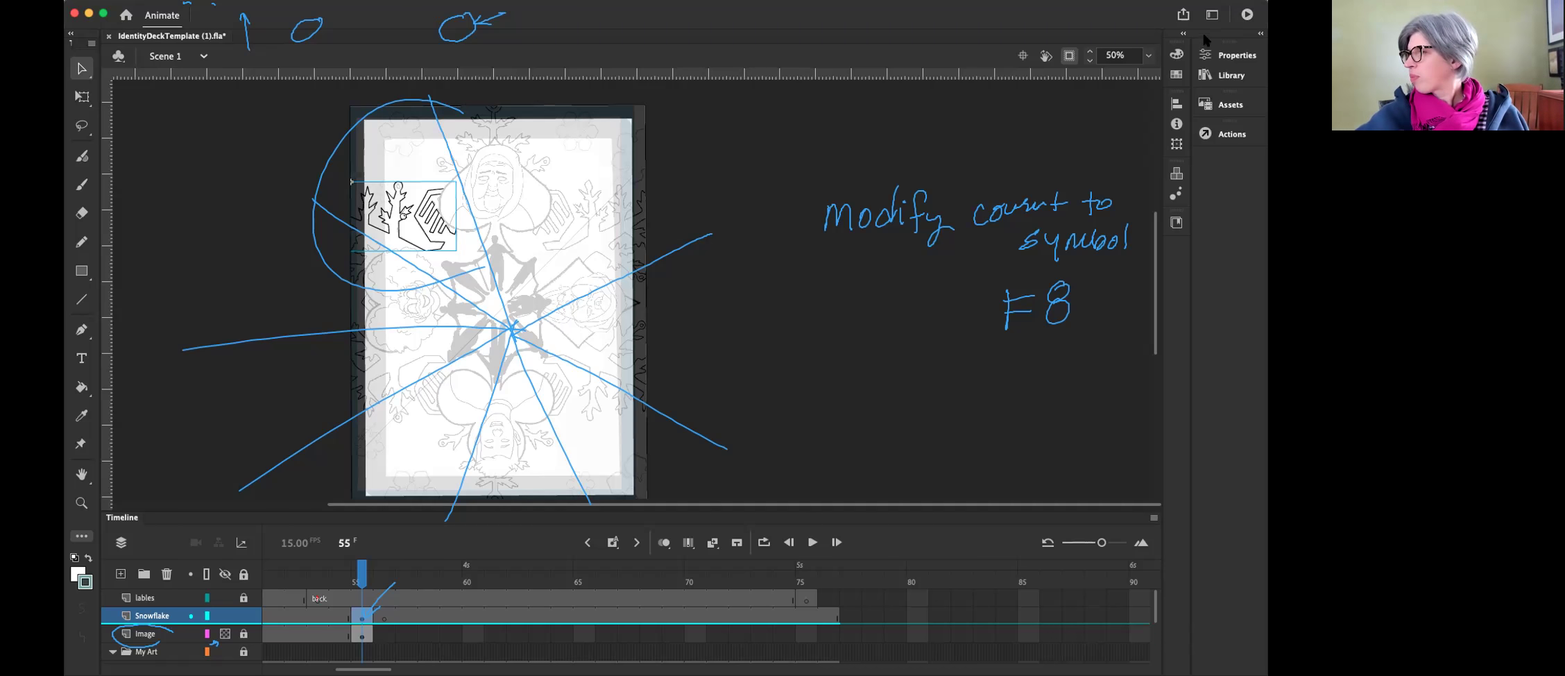
# Step: Show the Library panel to see the new SnowFlake part graphic among 14 items
pyautogui.click(1241, 79)
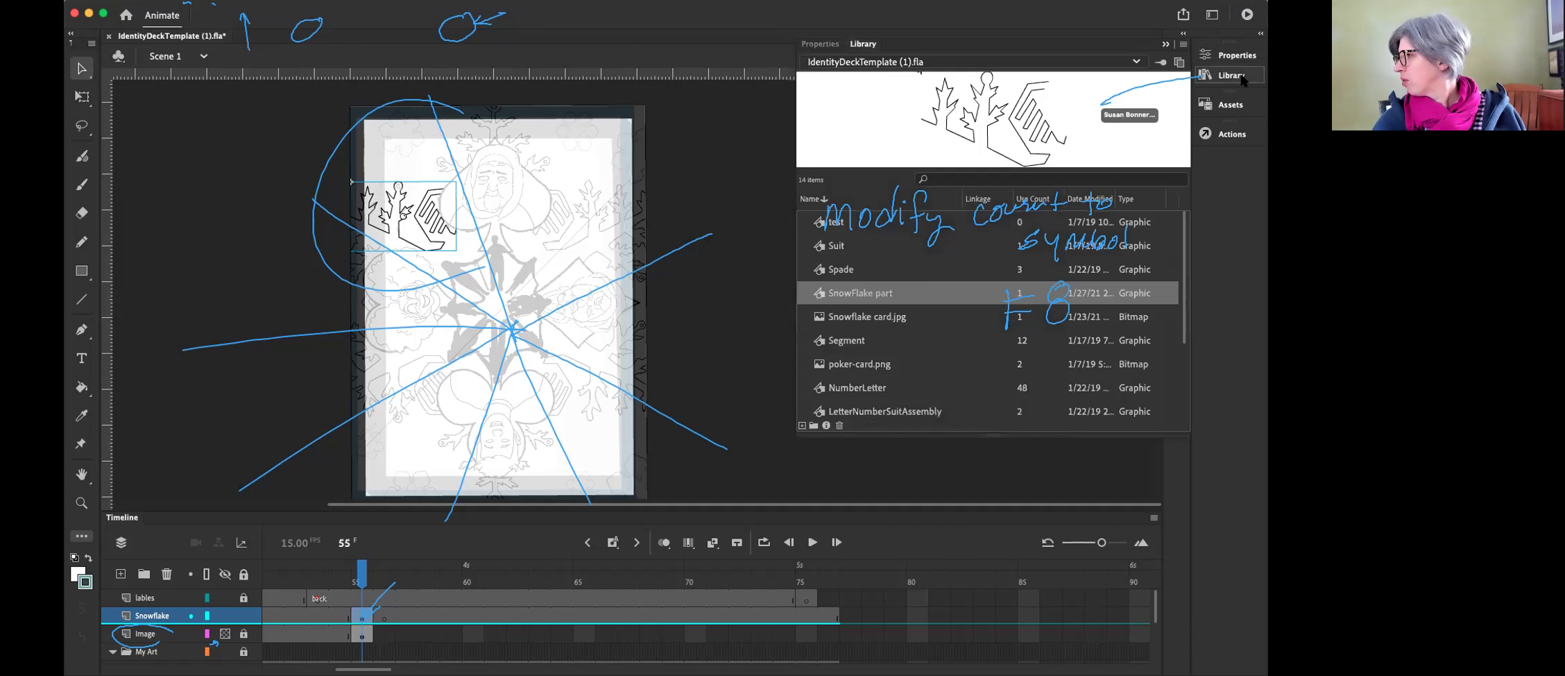
# Step: Edit the SnowFlake part symbol from the Library and rename its Layer_1 to 'Line'
pyautogui.doubleClick(821, 294)
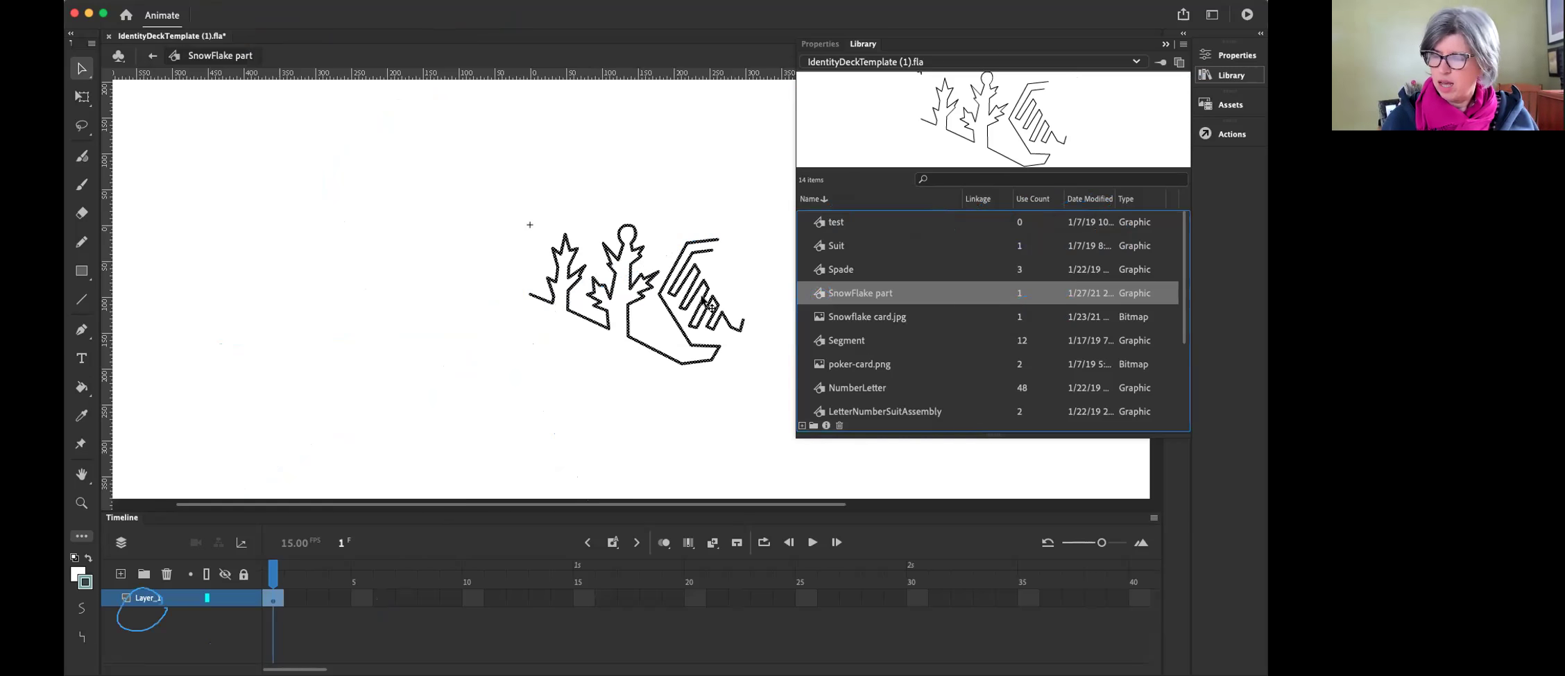
pyautogui.click(146, 599)
pyautogui.doubleClick(146, 598)
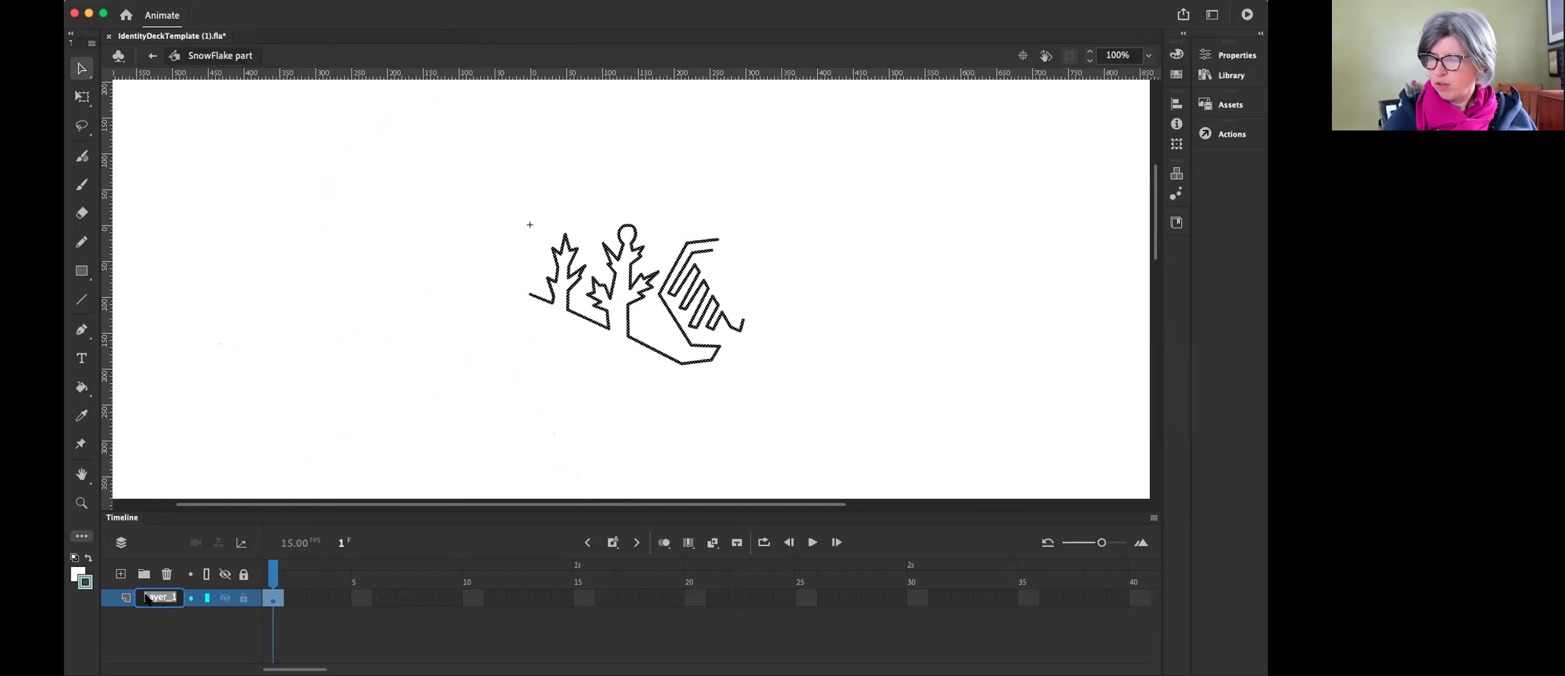
pyautogui.write('Poin')
pyautogui.press('BackSpace')
pyautogui.press('BackSpace')
pyautogui.press('BackSpace')
pyautogui.press('BackSpace')
pyautogui.write('Line')
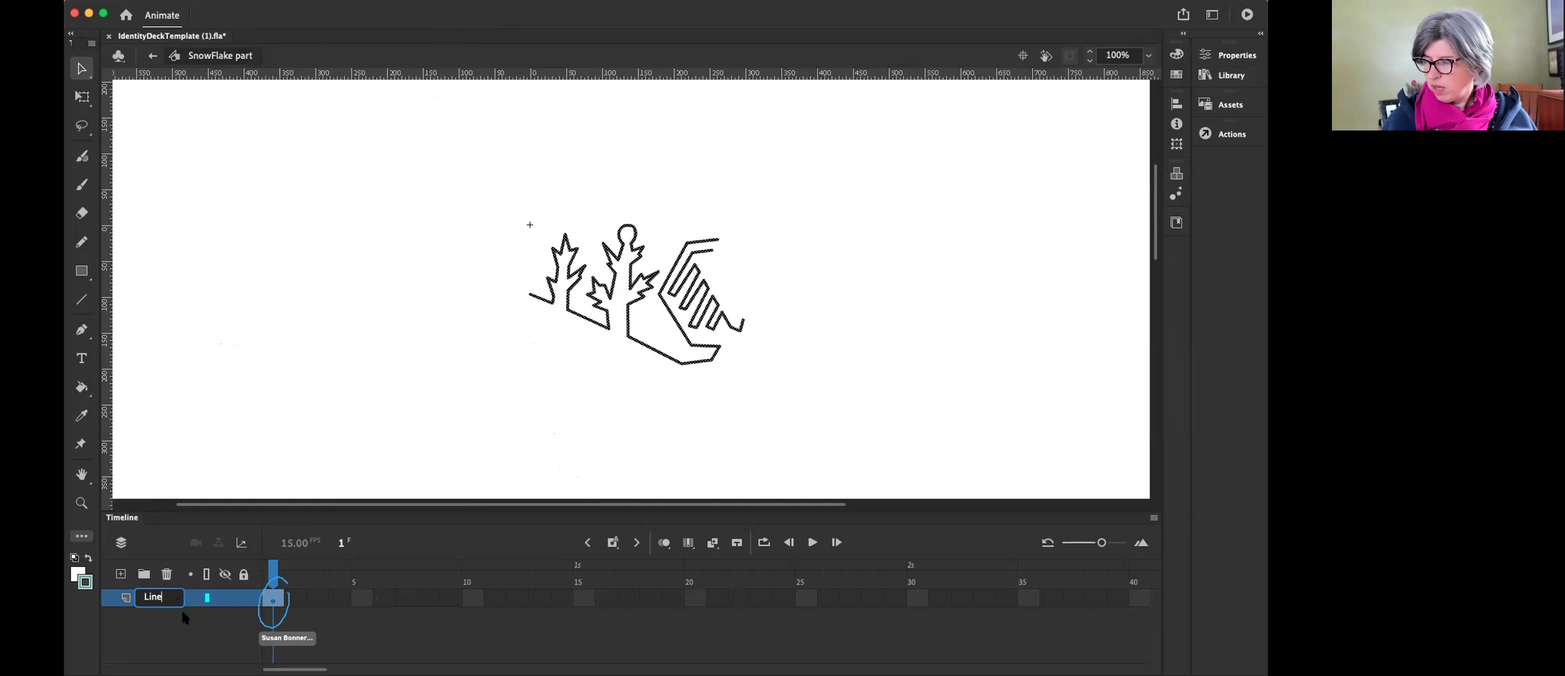
pyautogui.click(209, 621)
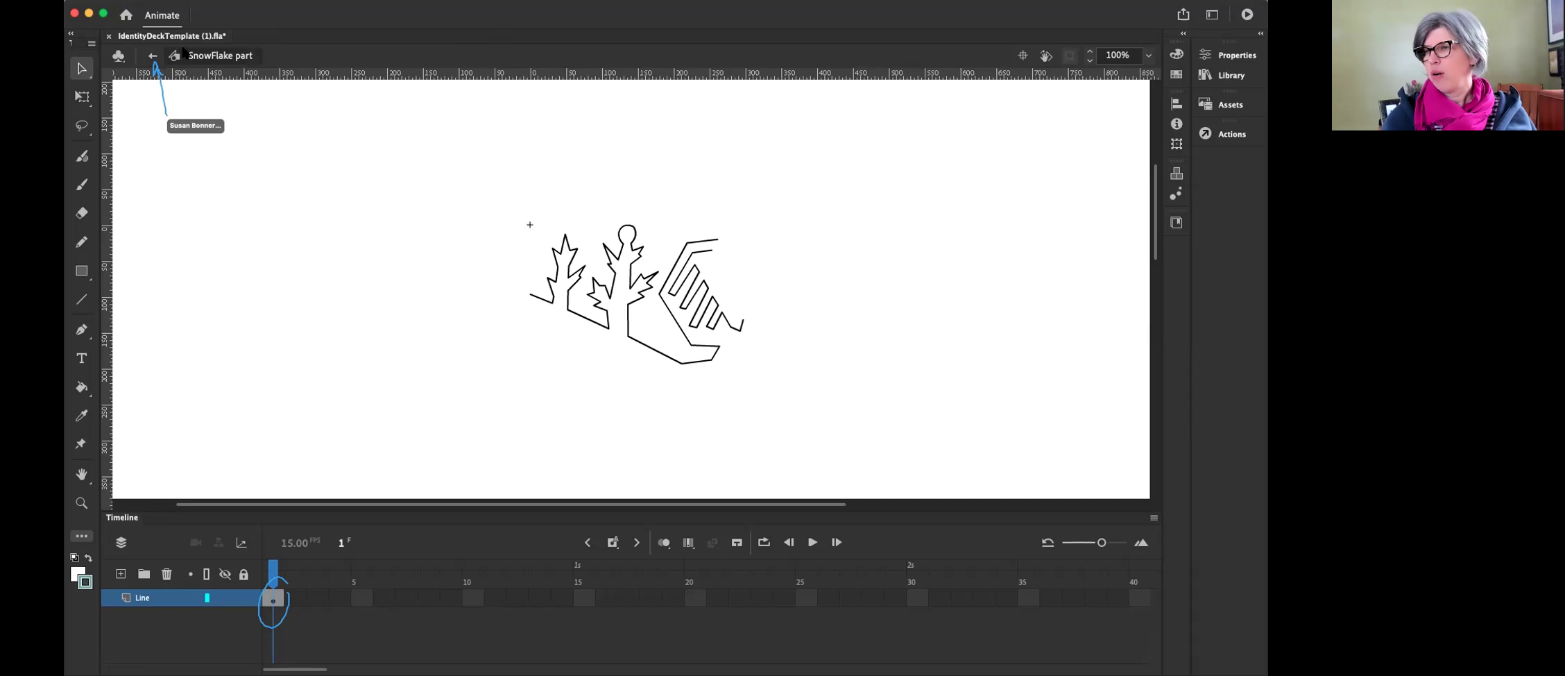
# Step: Return to Scene 1's main timeline and bring the Library back up
pyautogui.click(152, 55)
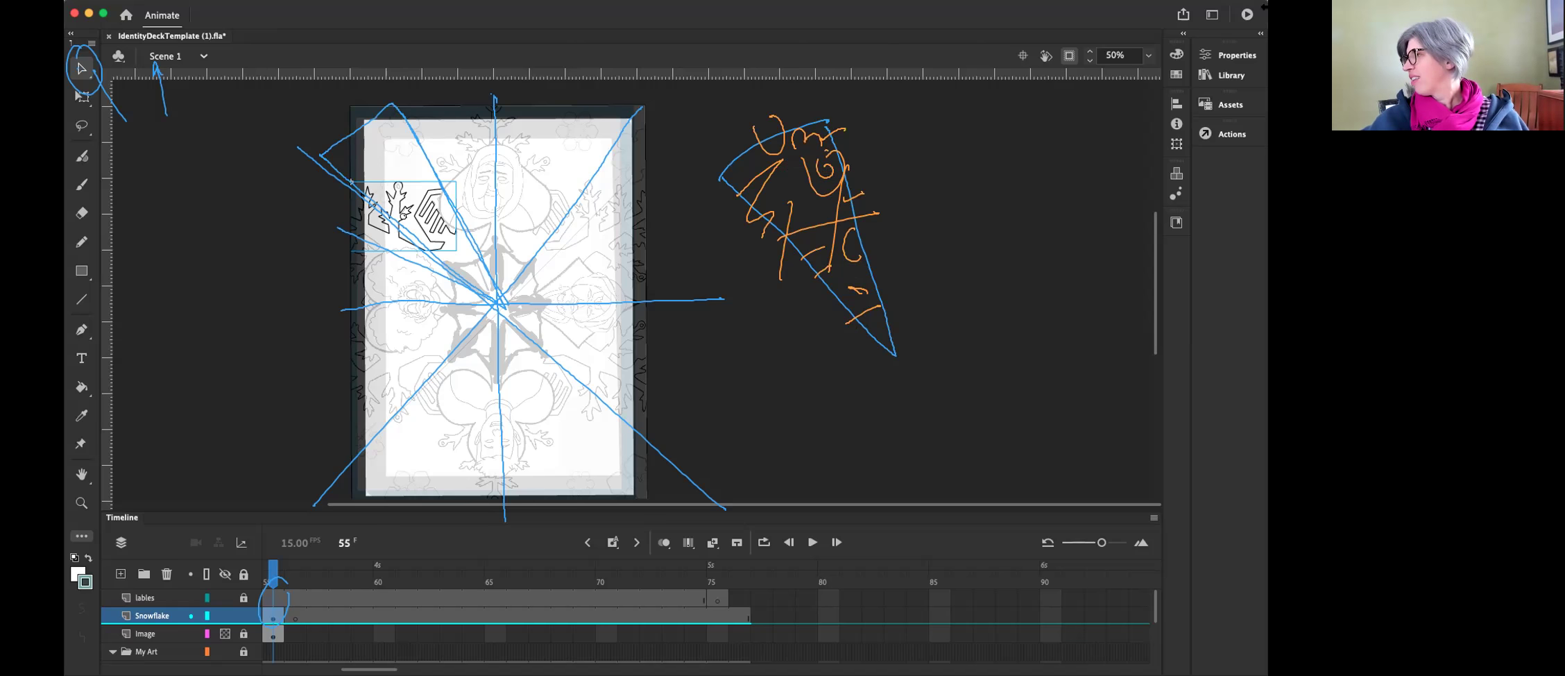
pyautogui.click(1227, 77)
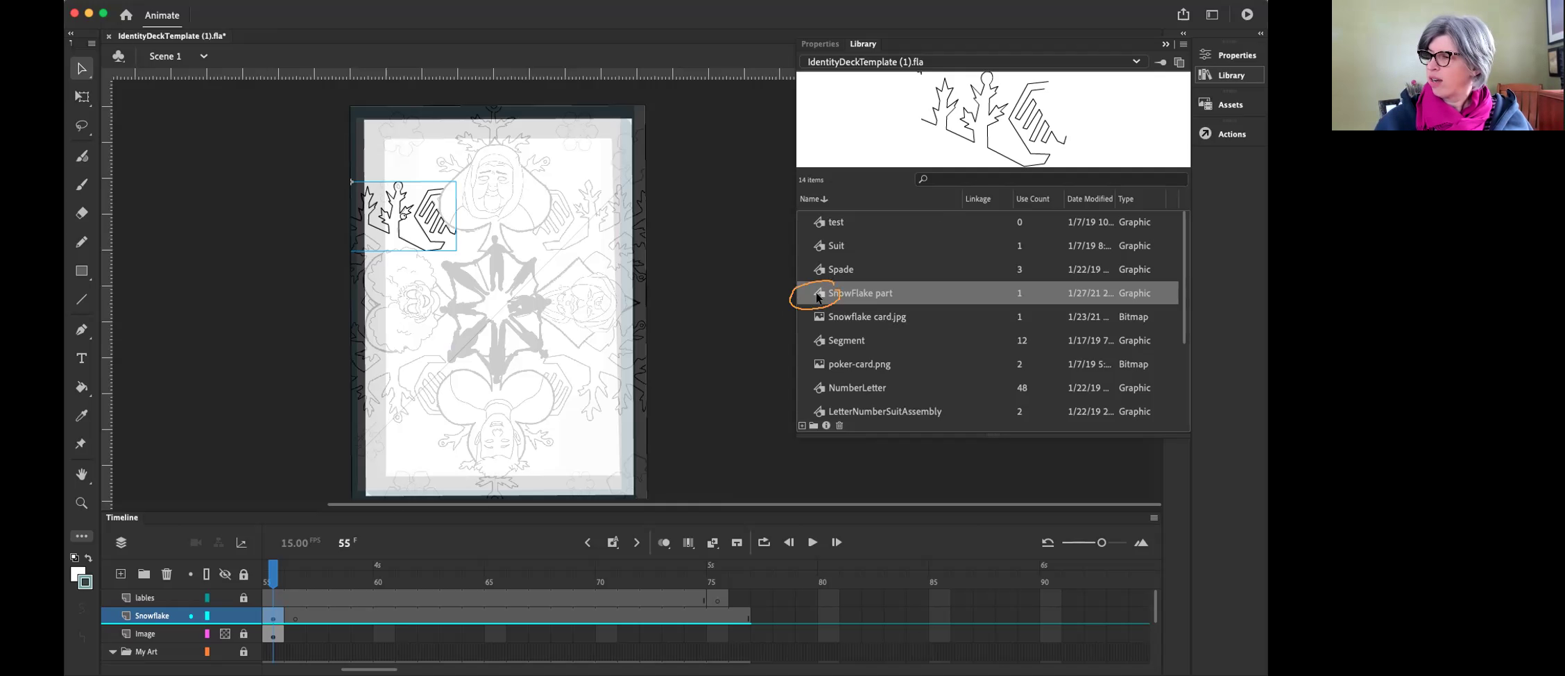
# Step: Place a second SnowFlake part on the card, rotate it about 45°, and position it right of the first
pyautogui.moveTo(819, 297); pyautogui.dragTo(523, 207)
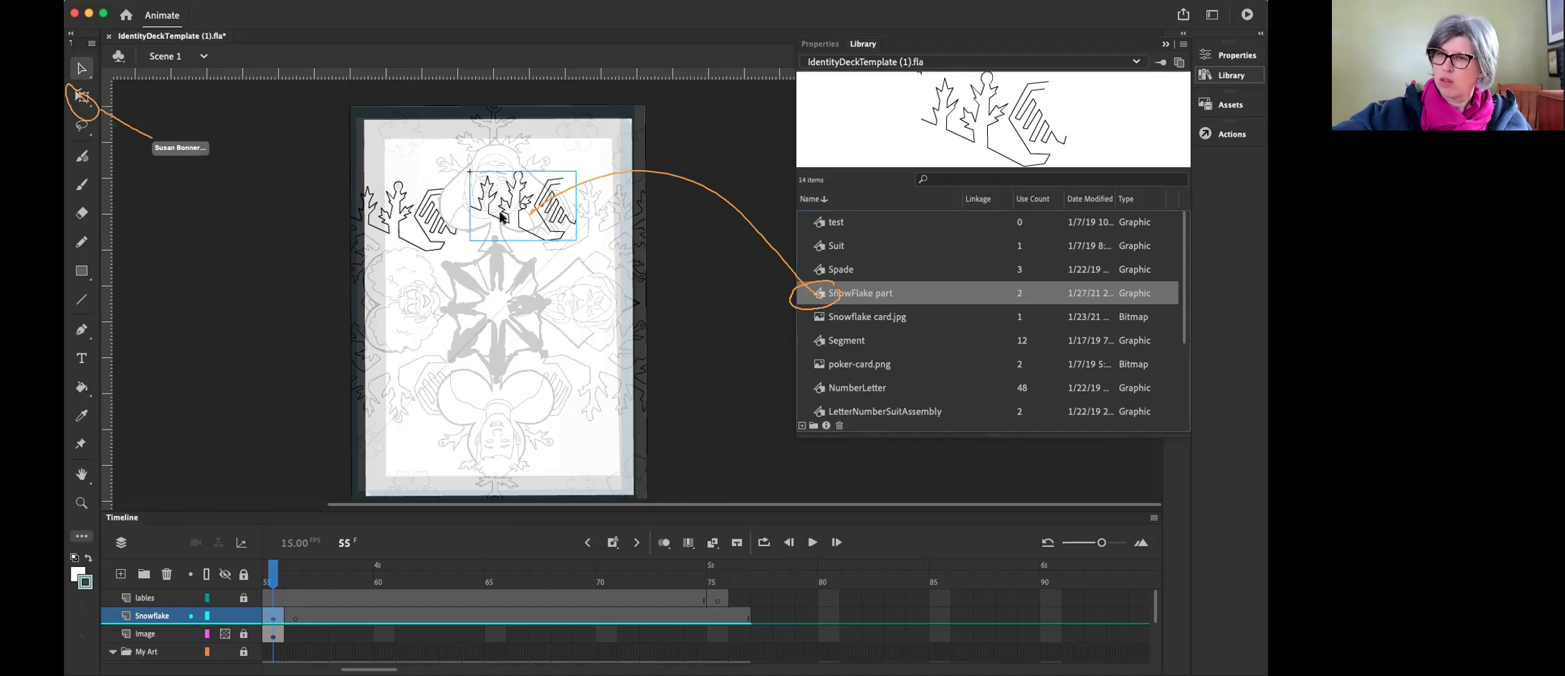
pyautogui.press('q')
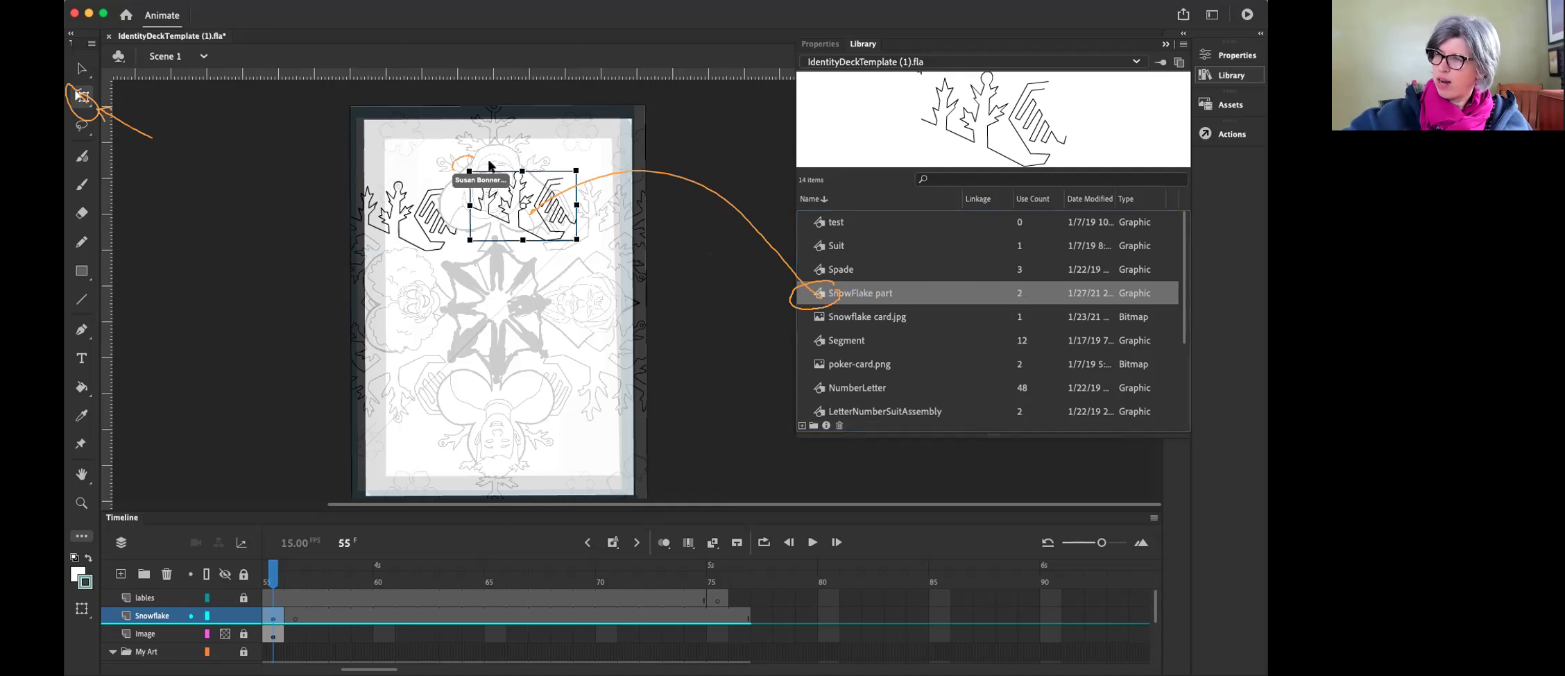
pyautogui.press('super+l')
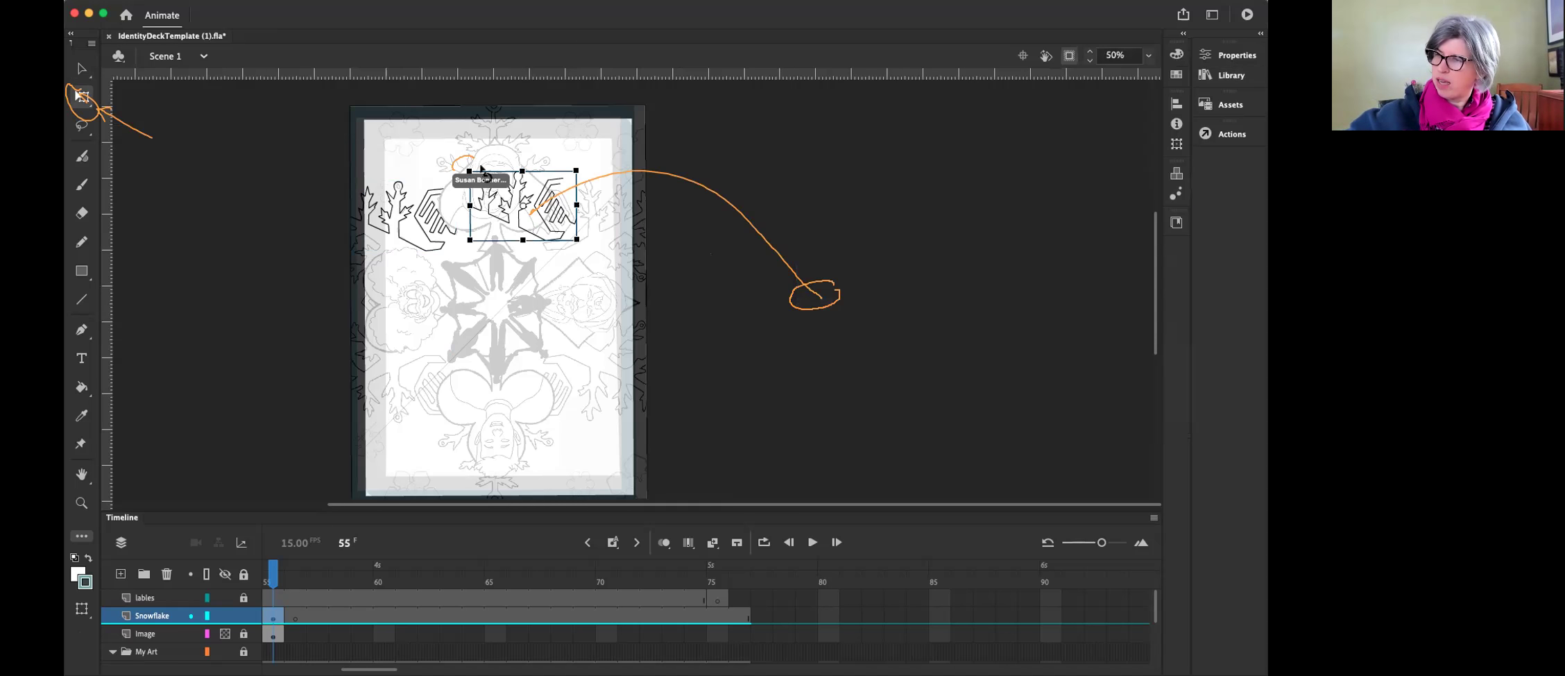
pyautogui.moveTo(482, 170); pyautogui.dragTo(567, 141)
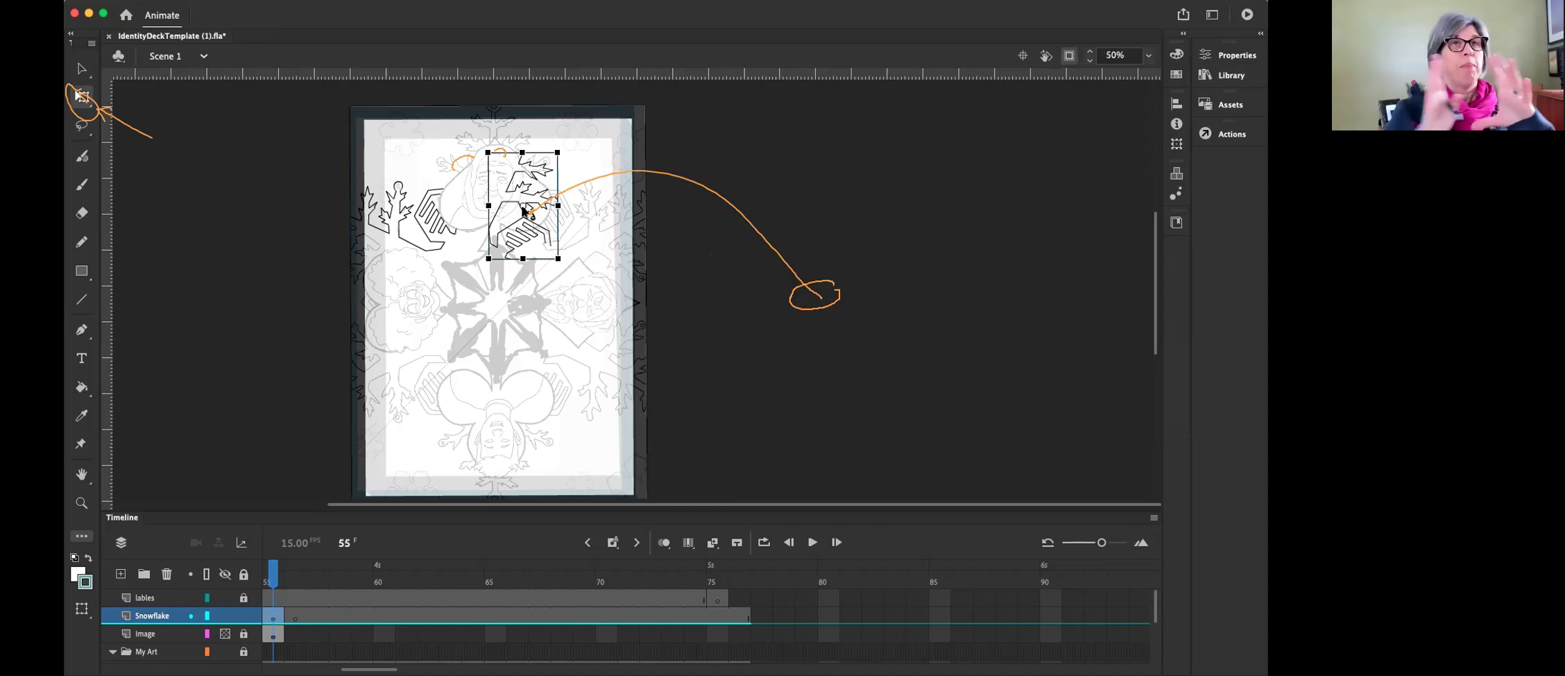
pyautogui.moveTo(523, 210); pyautogui.dragTo(518, 188)
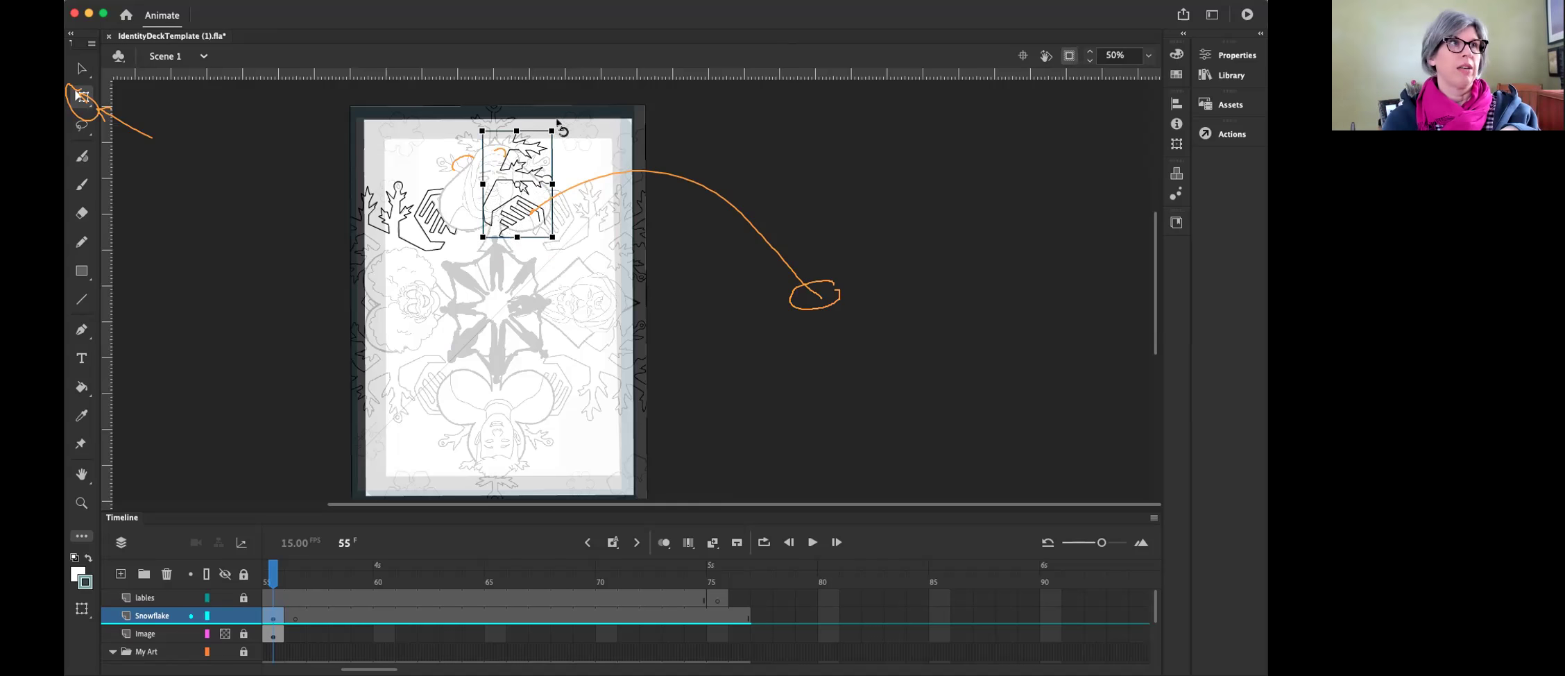
pyautogui.moveTo(557, 122)
pyautogui.mouseDown()
pyautogui.moveTo(530, 109)
pyautogui.moveTo(543, 113)
pyautogui.mouseUp()
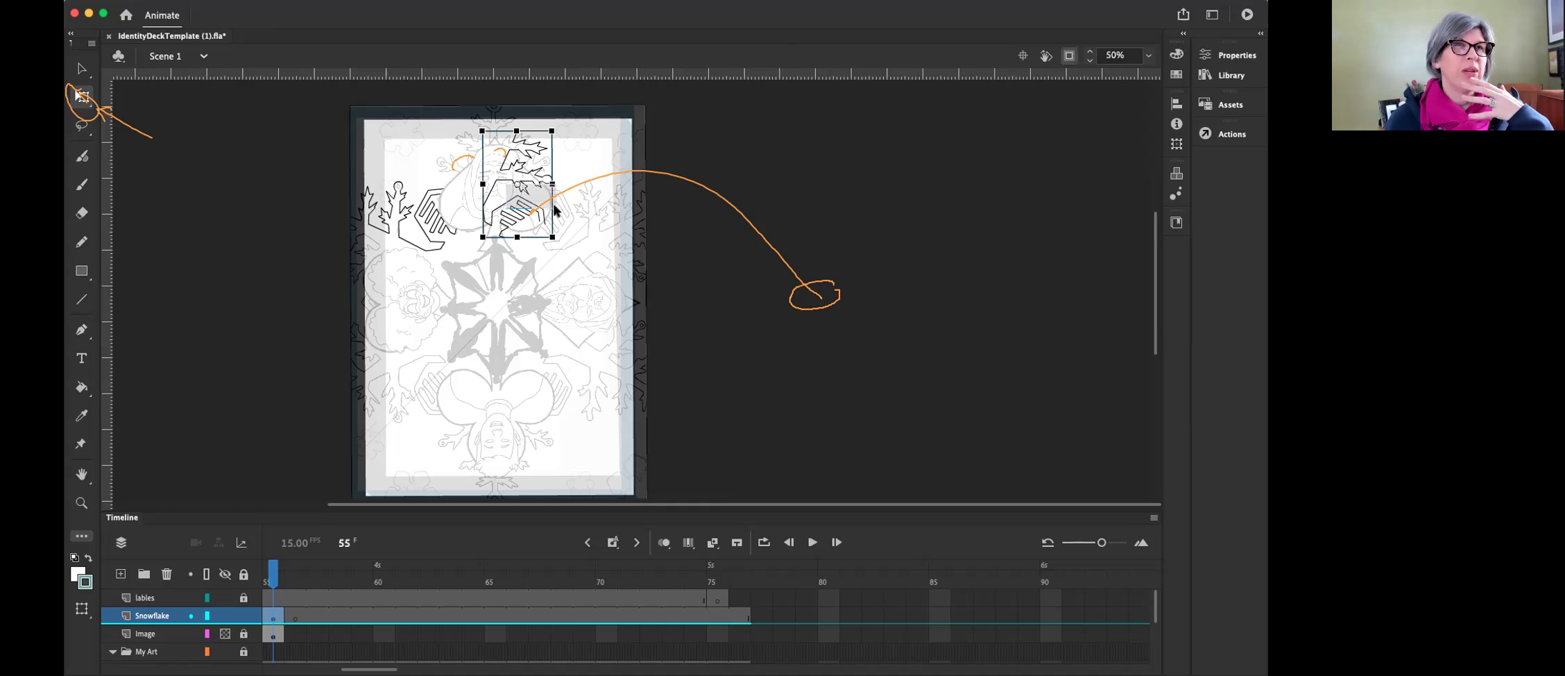
pyautogui.moveTo(522, 181)
pyautogui.mouseDown()
pyautogui.moveTo(582, 219)
pyautogui.moveTo(568, 217)
pyautogui.mouseUp()
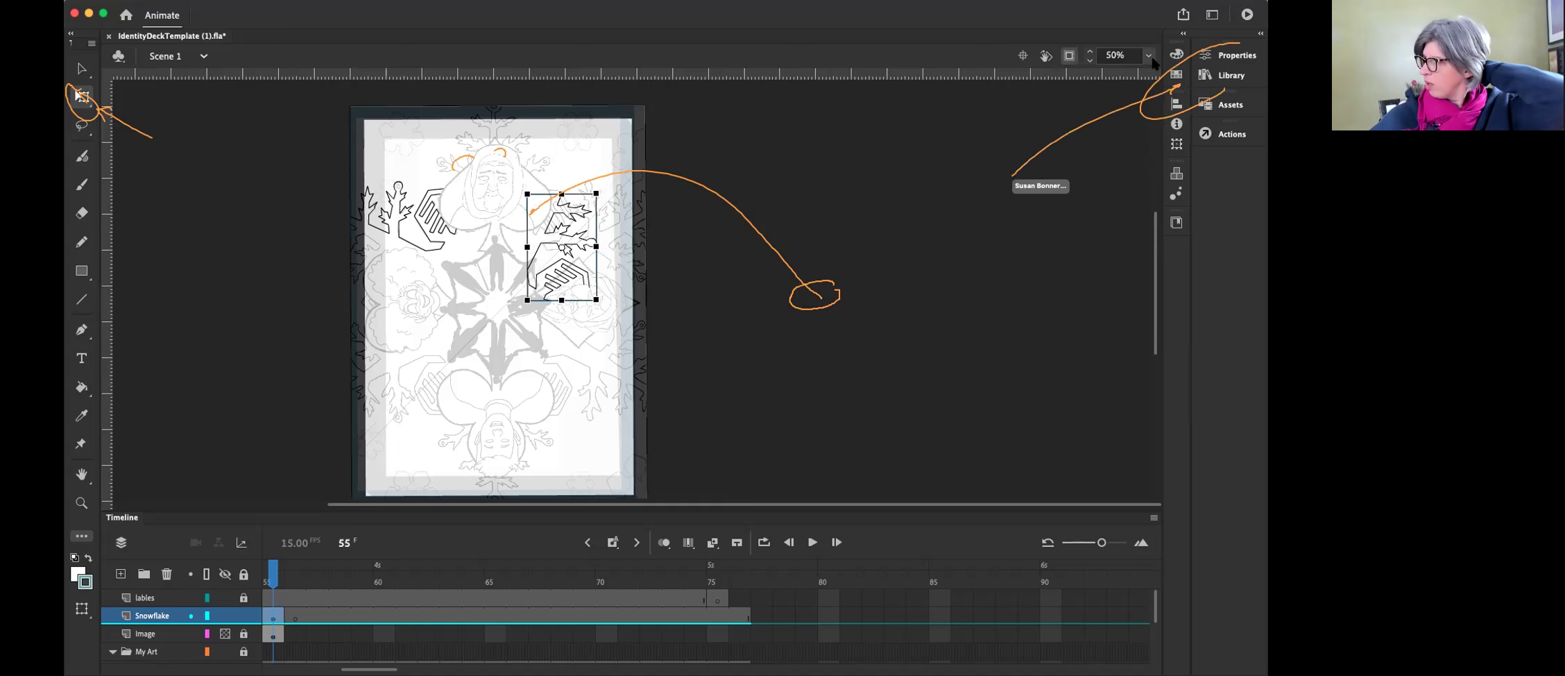
# Step: Show the Library to confirm SnowFlake part now has a use count of 2
pyautogui.click(1200, 76)
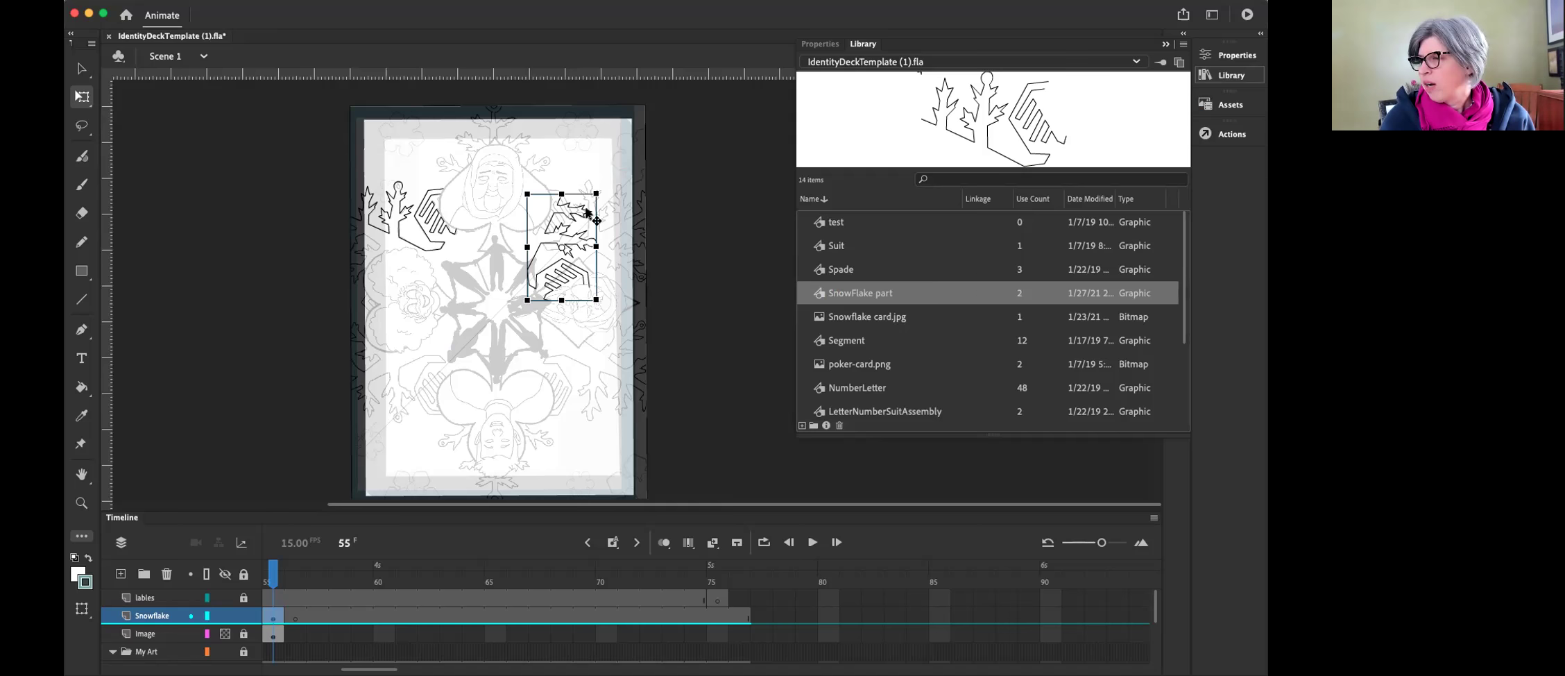
# Step: Hide the Library, delete the rotated snowflake copy, and return to the Selection tool
pyautogui.click(566, 220)
pyautogui.press('Delete')
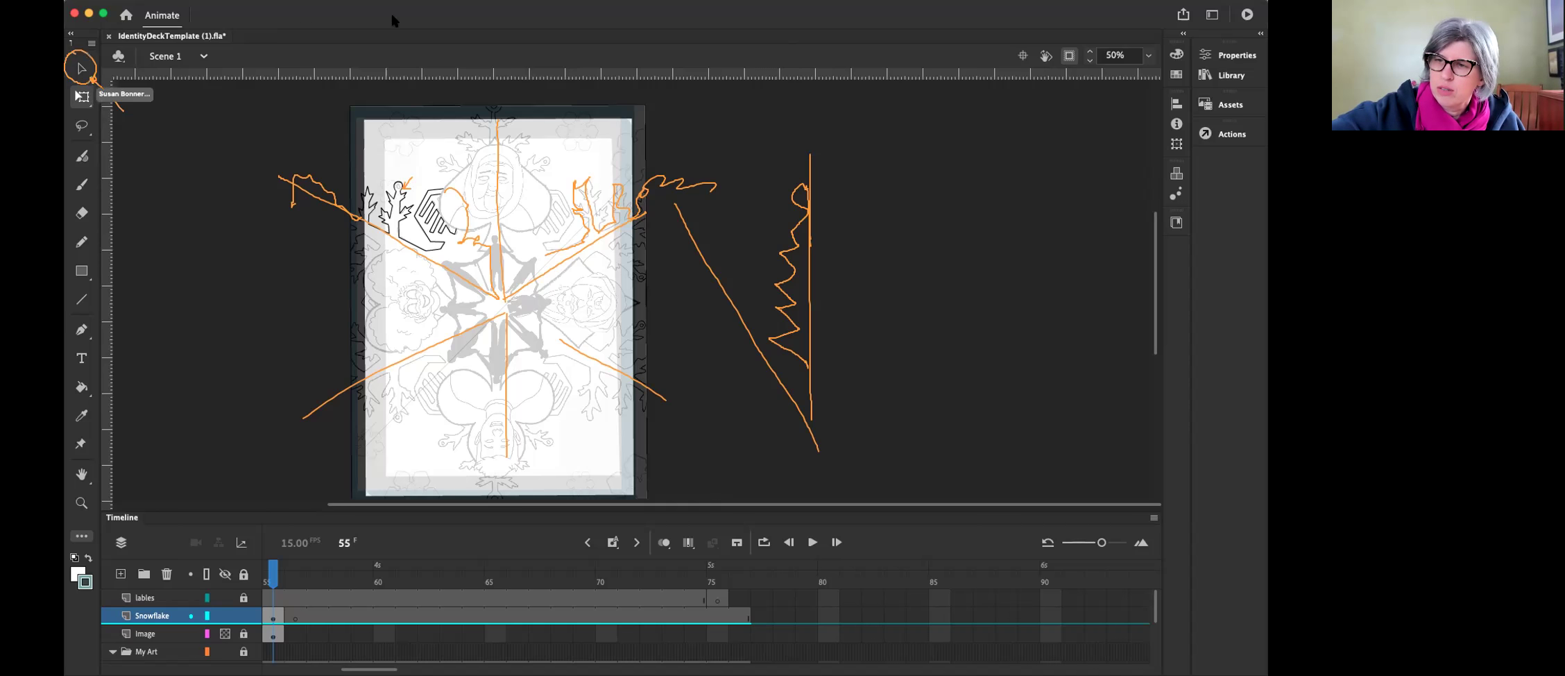
pyautogui.click(82, 69)
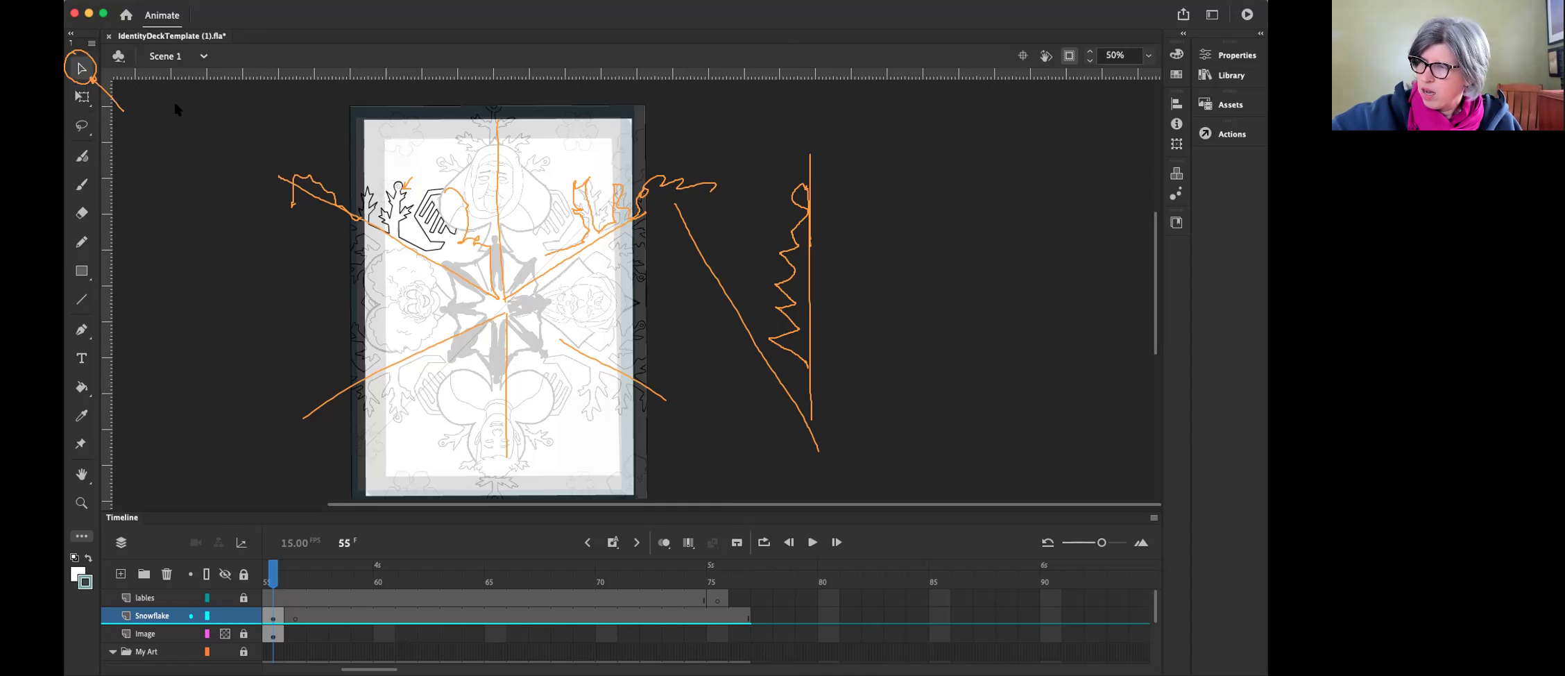
# Step: Enter symbol editing on the SnowFlake part instance at the card's top left
pyautogui.doubleClick(400, 198)
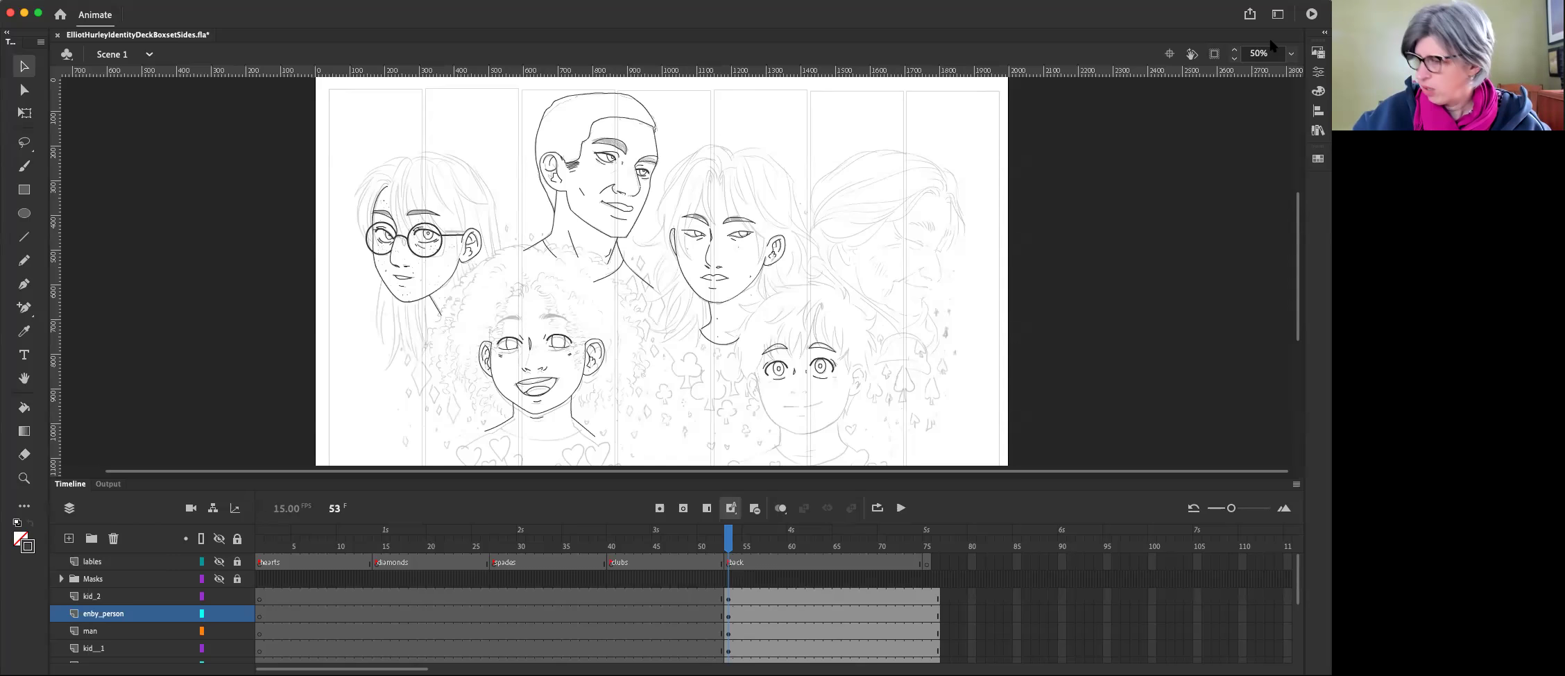
# Step: Add a new layer above kid_2 in the timeline
pyautogui.scroll(-1, 894, 229)
pyautogui.scroll(1, 895, 229)
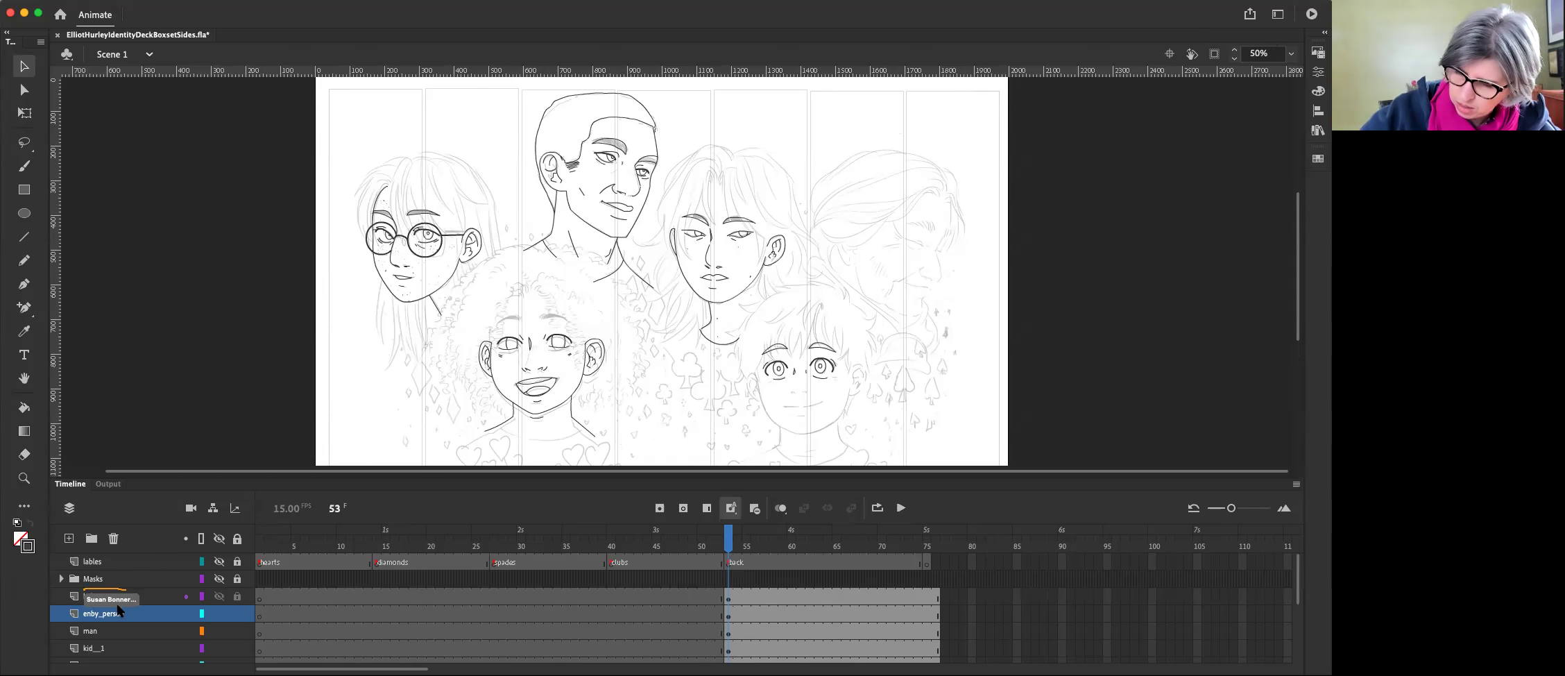
pyautogui.click(97, 596)
pyautogui.click(70, 539)
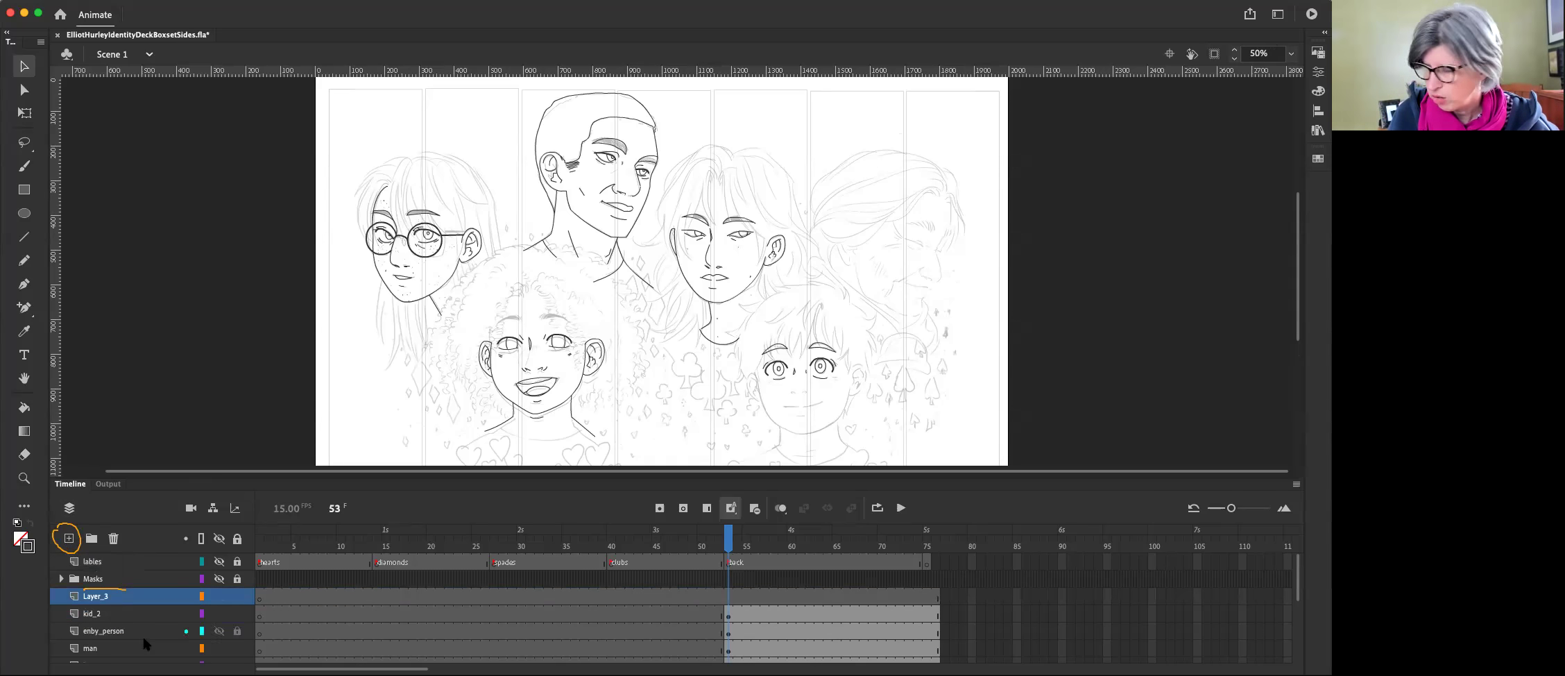
# Step: Rename the new Layer_3 to 'hearts' and bring up the Library listing the Heart symbol
pyautogui.click(97, 596)
pyautogui.doubleClick(97, 596)
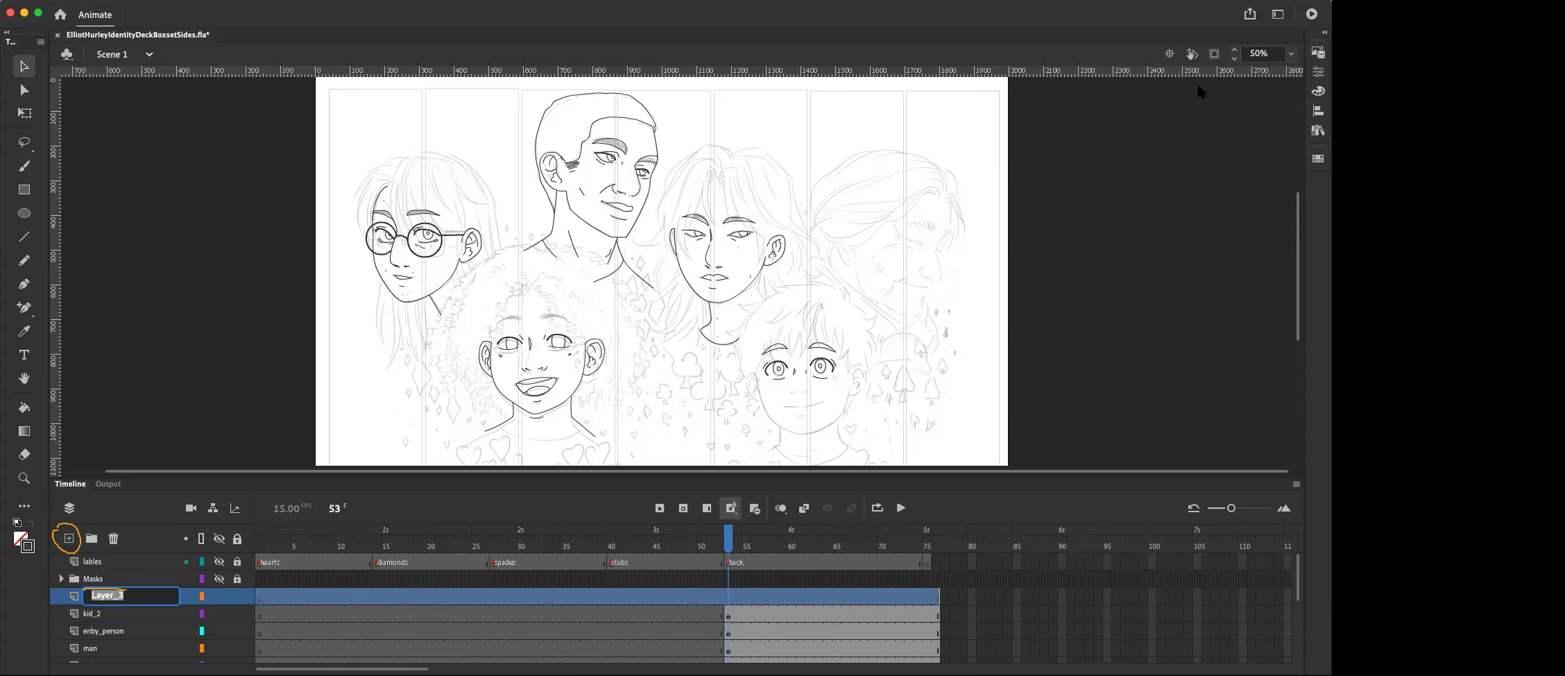
pyautogui.scroll(-3, 750, 279)
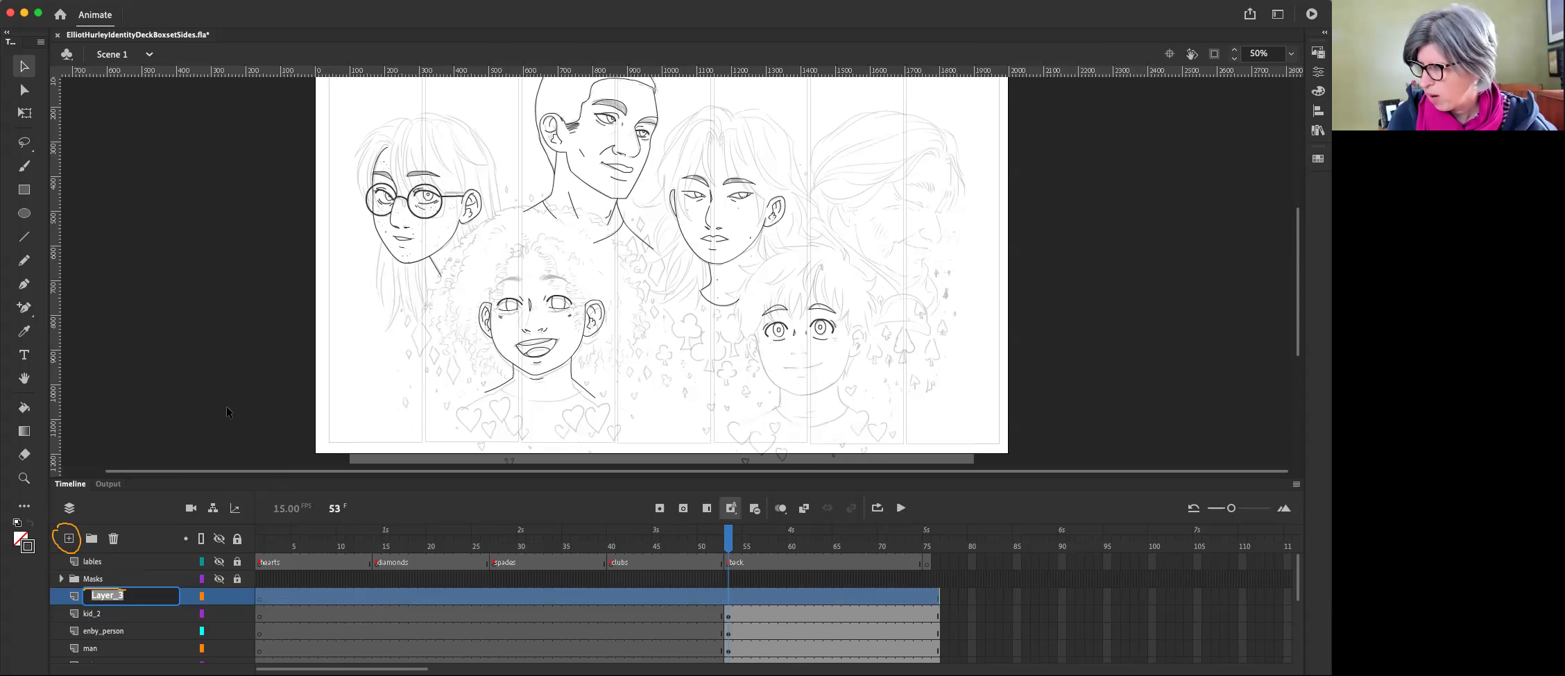
pyautogui.click(139, 597)
pyautogui.doubleClick(139, 597)
pyautogui.write('hearts')
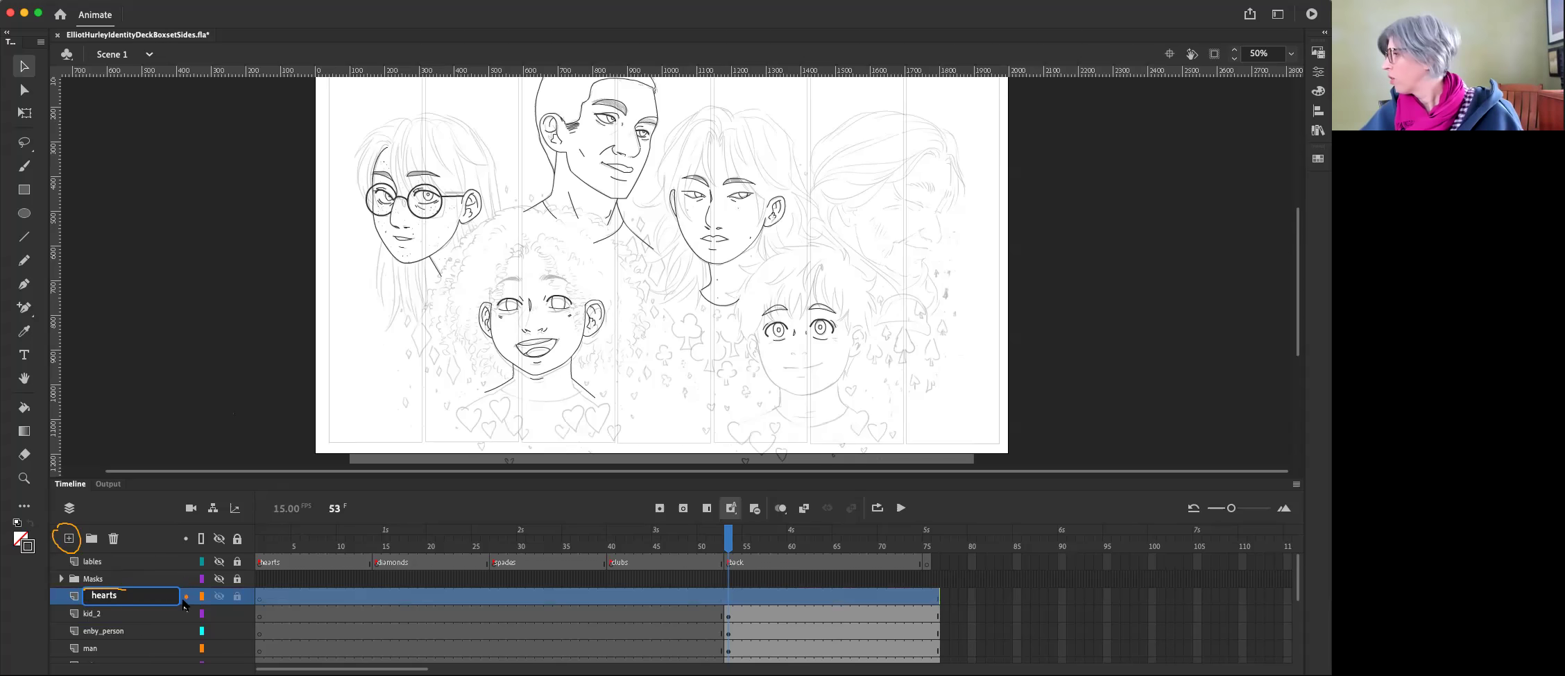
pyautogui.click(159, 610)
pyautogui.click(157, 597)
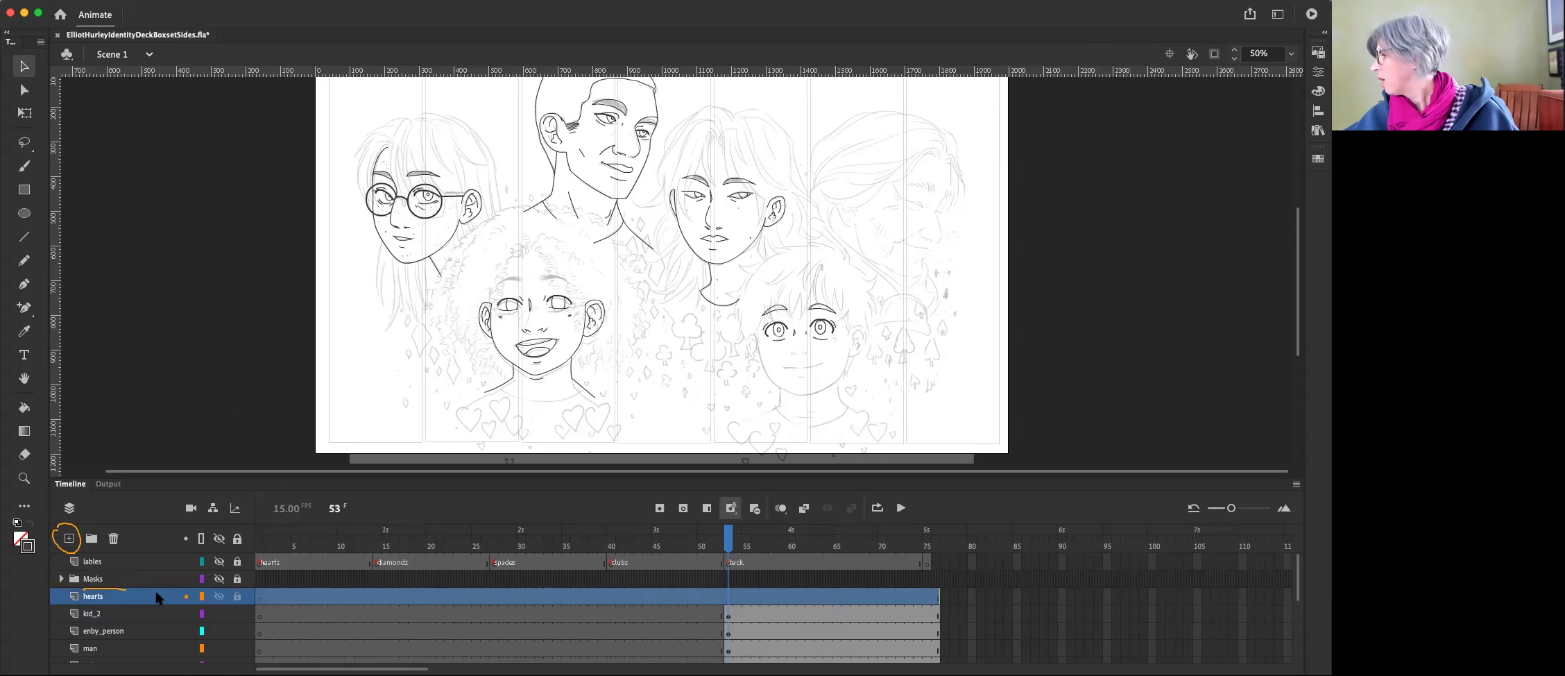
pyautogui.click(1317, 130)
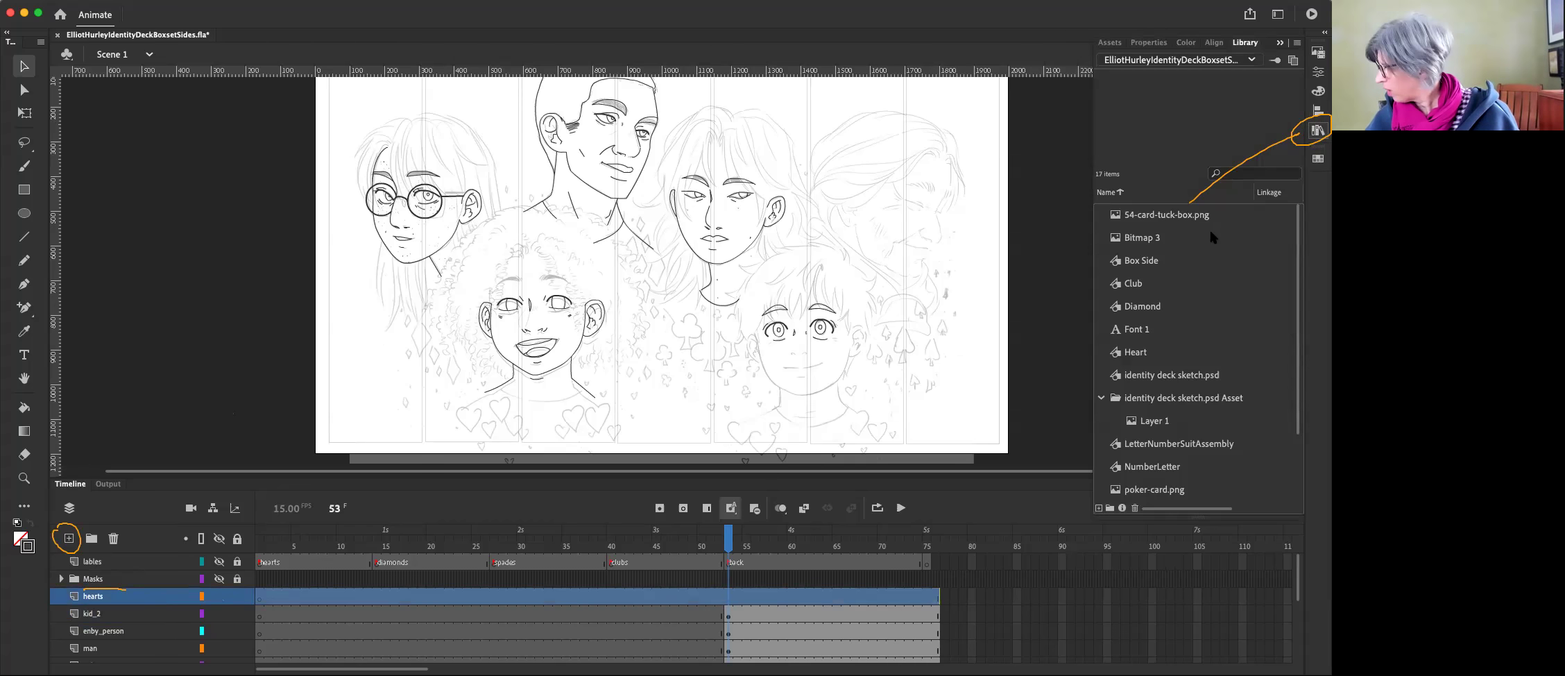
# Step: Select the Heart symbol in the Library and open it for symbol editing
pyautogui.click(1145, 353)
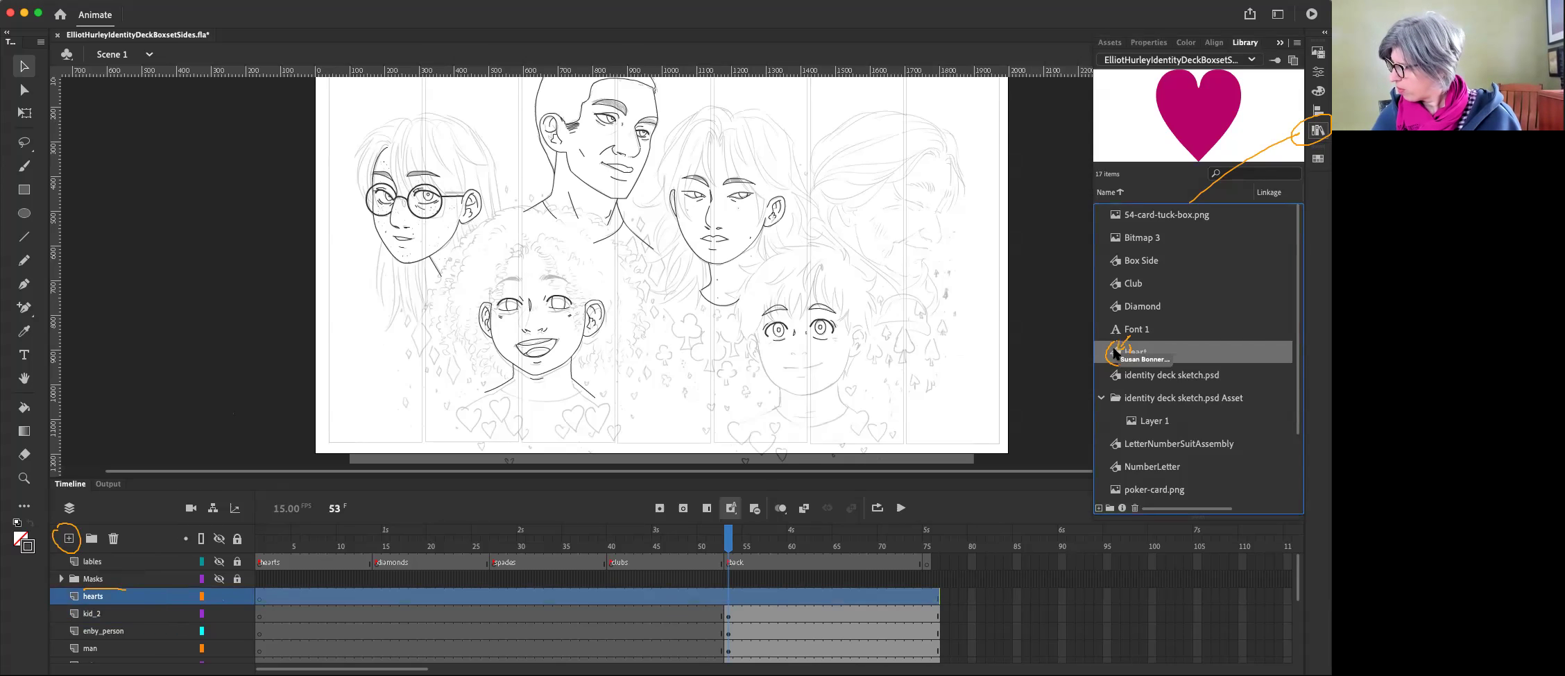
pyautogui.doubleClick(1113, 352)
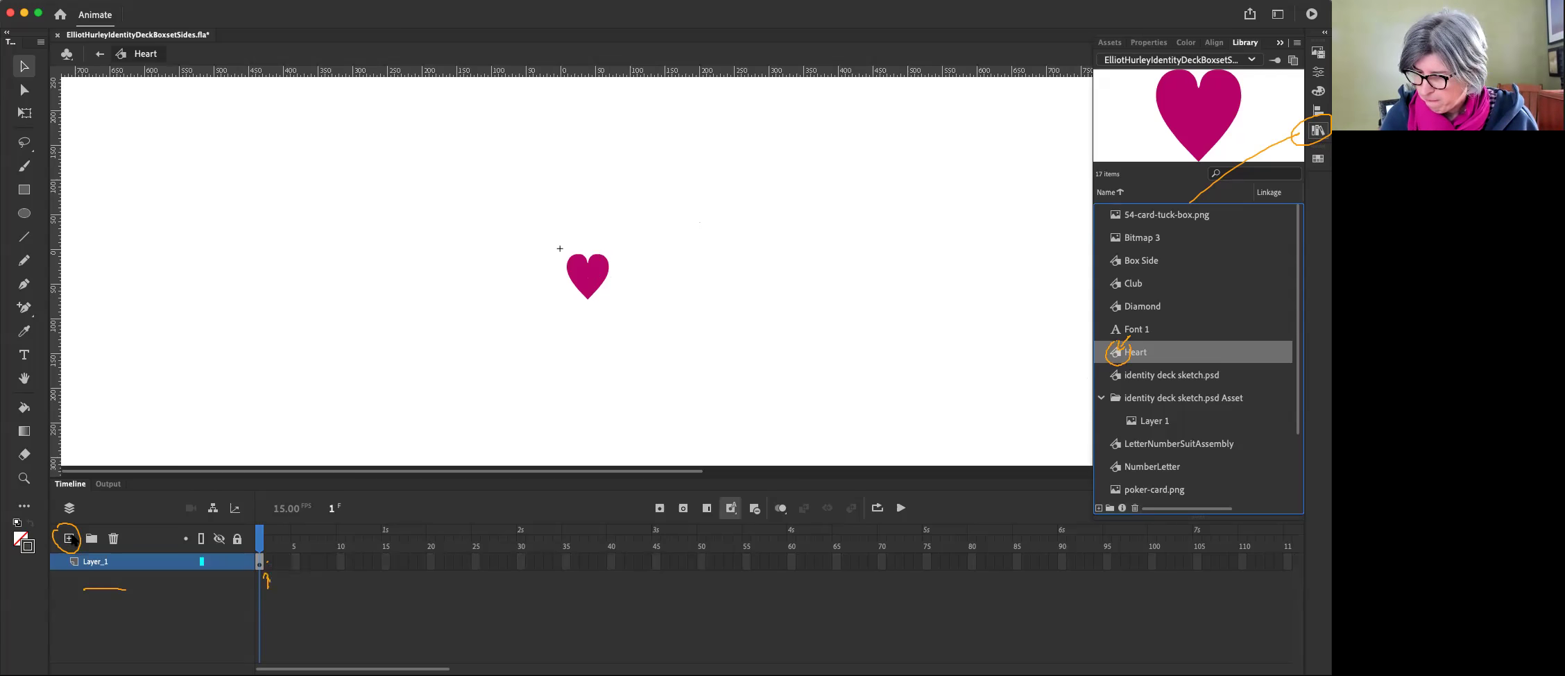
# Step: Insert a keyframe at frame 2 of the Heart symbol's Layer_1
pyautogui.click(267, 569)
pyautogui.click(267, 564)
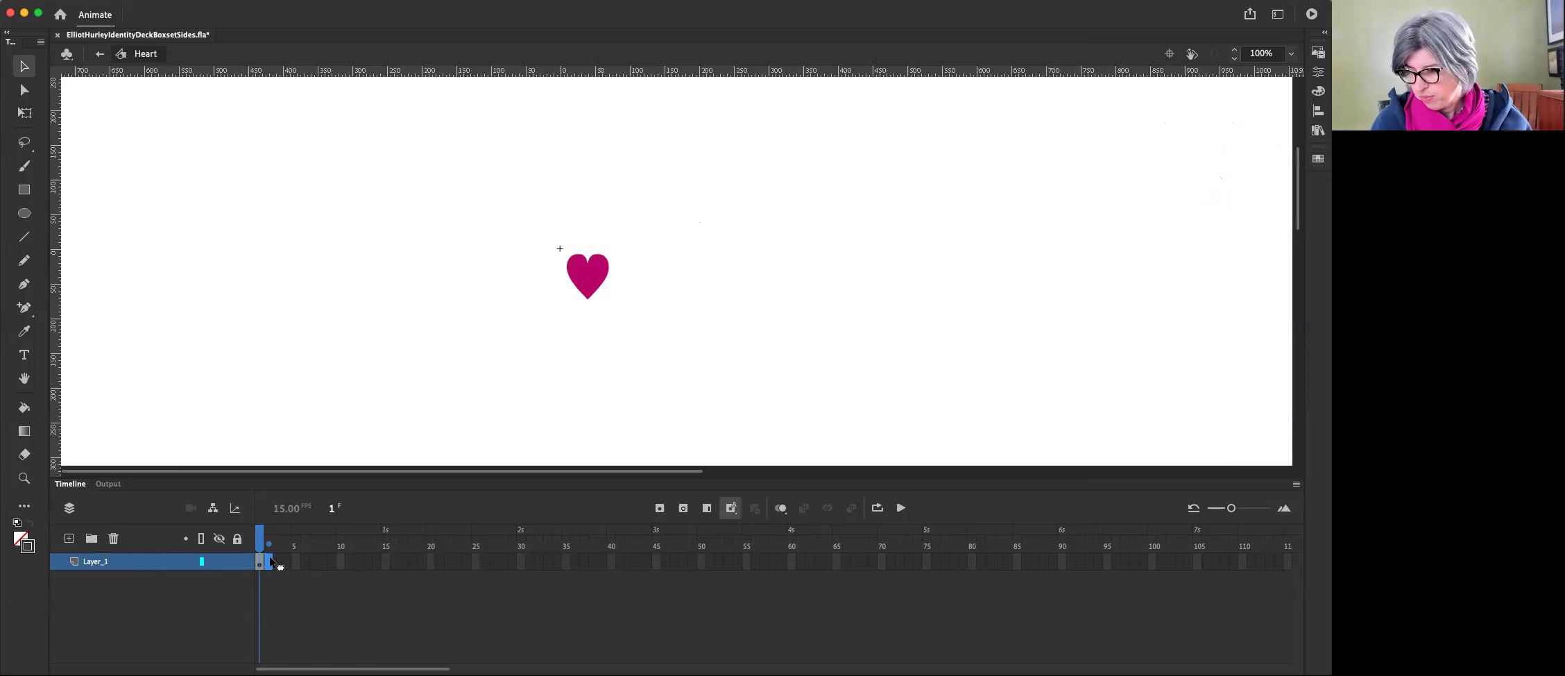
pyautogui.rightClick(267, 564)
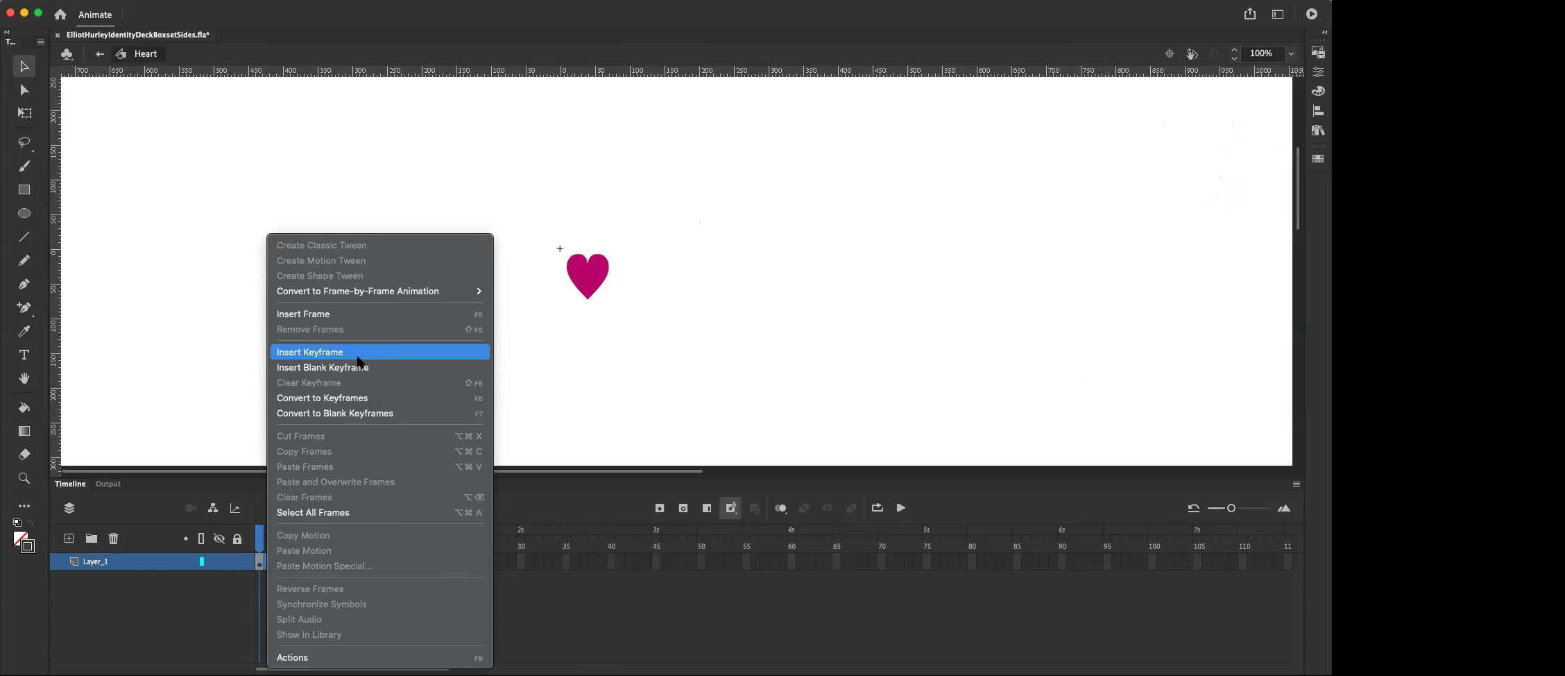
pyautogui.click(359, 358)
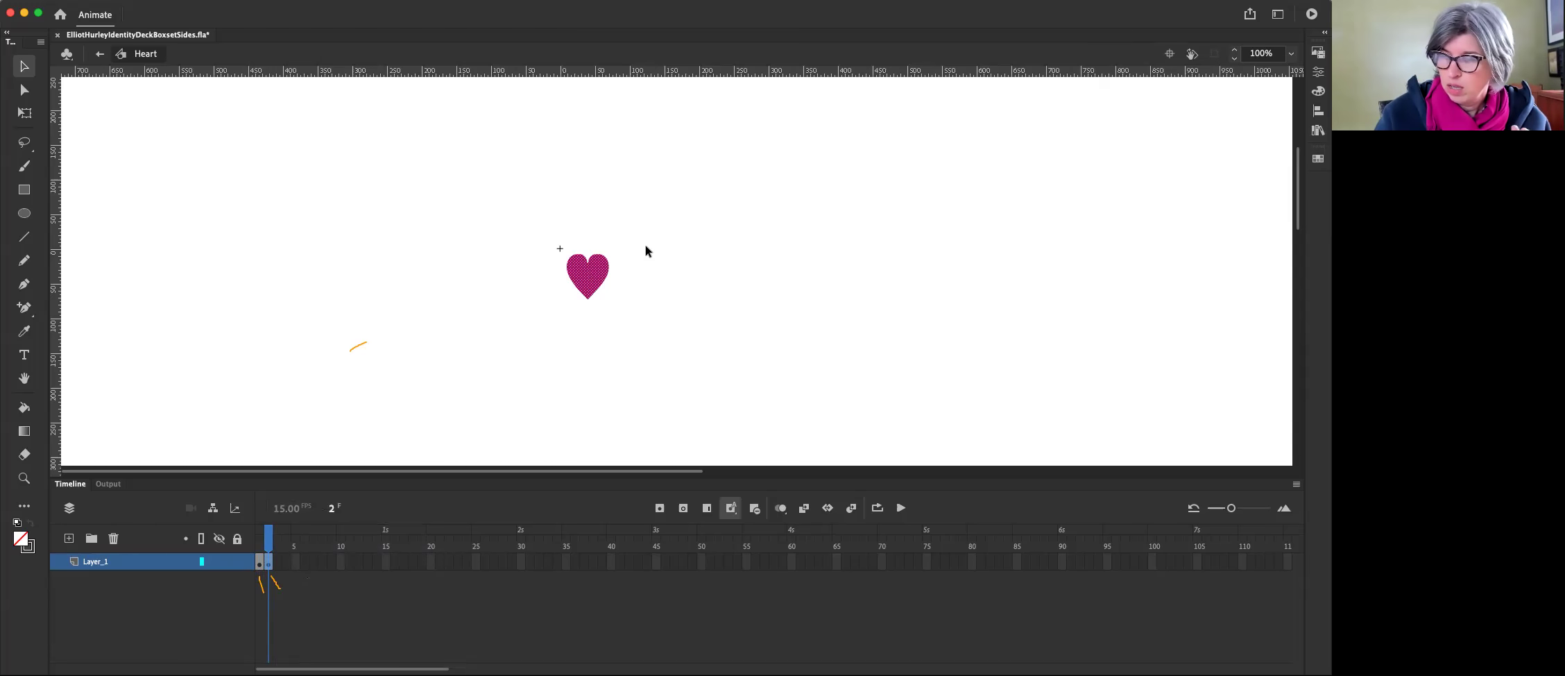
# Step: Add the Ink Bottle tool to the toolbar from the extra tools panel and select it
pyautogui.click(24, 408)
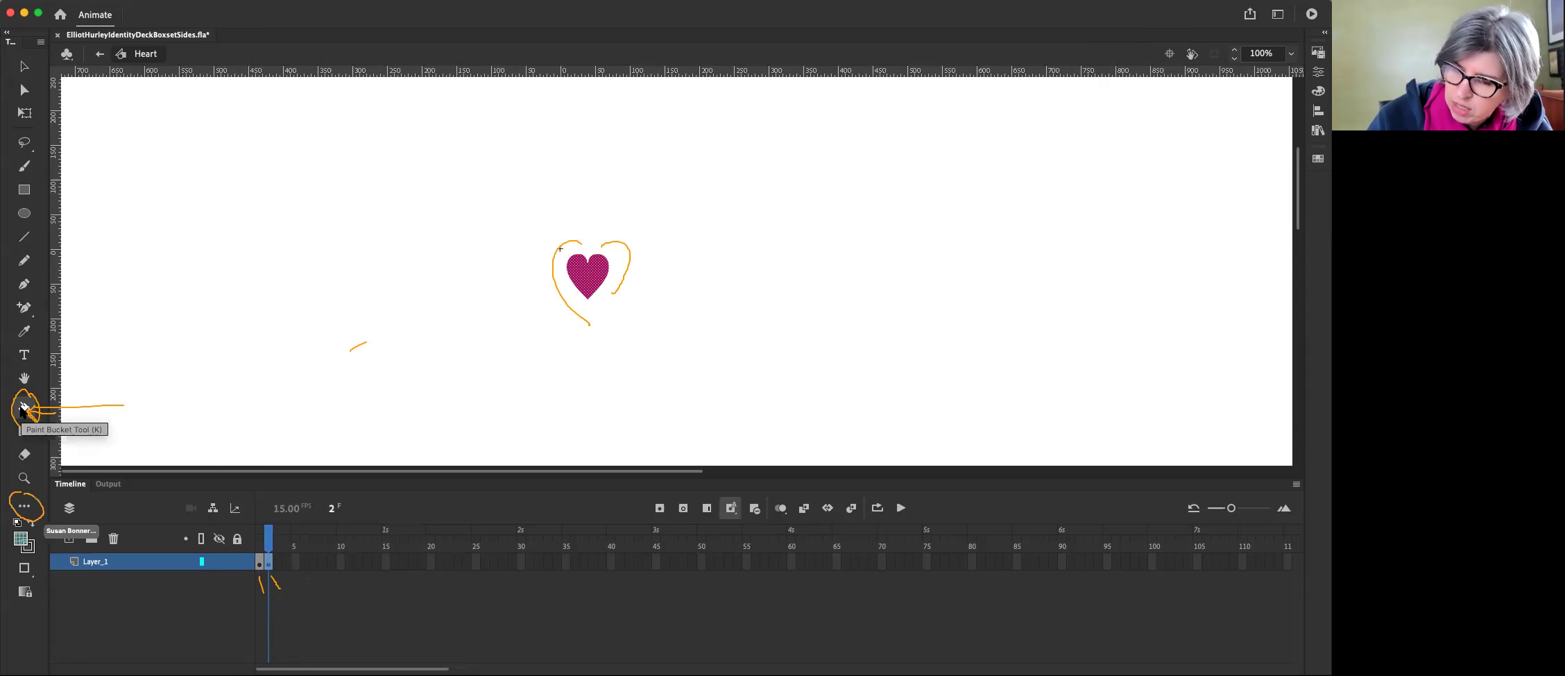
pyautogui.click(22, 505)
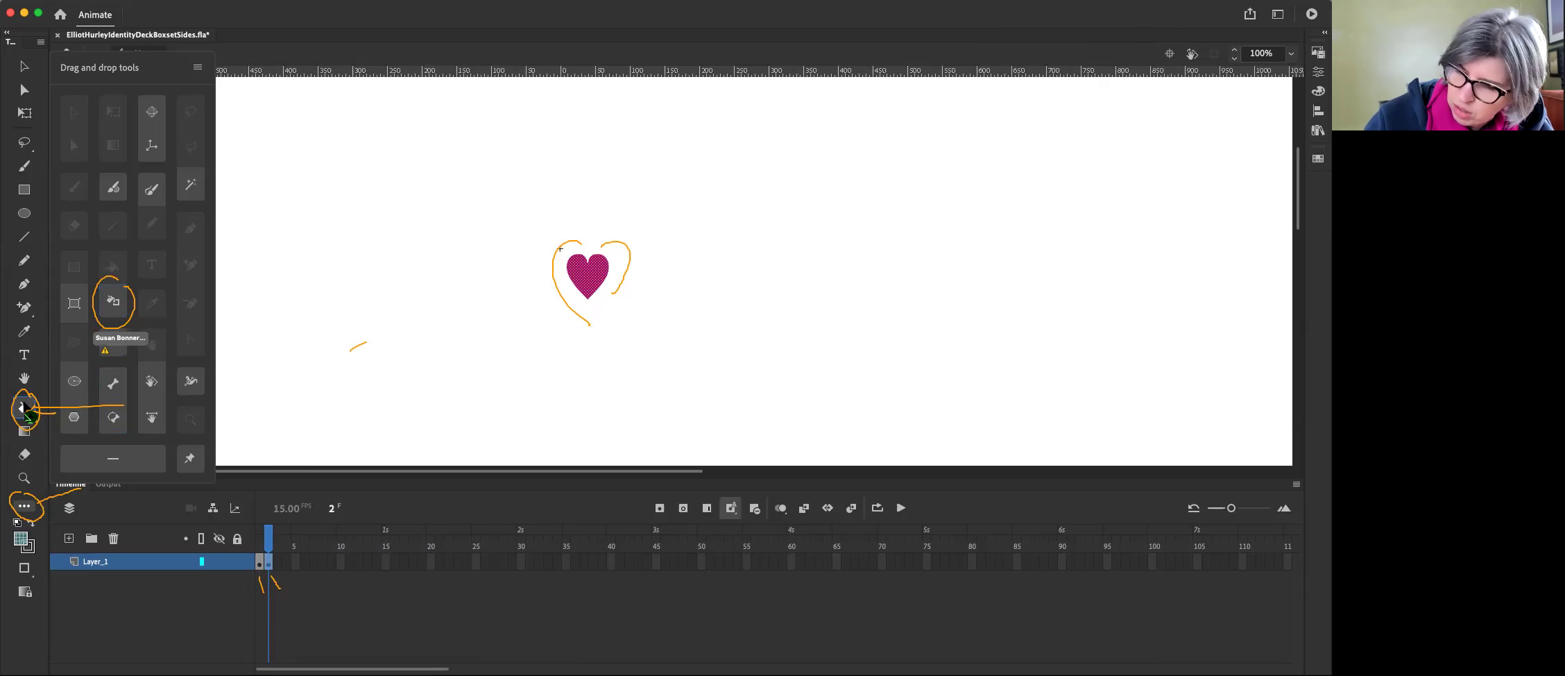
pyautogui.moveTo(26, 415); pyautogui.dragTo(26, 412)
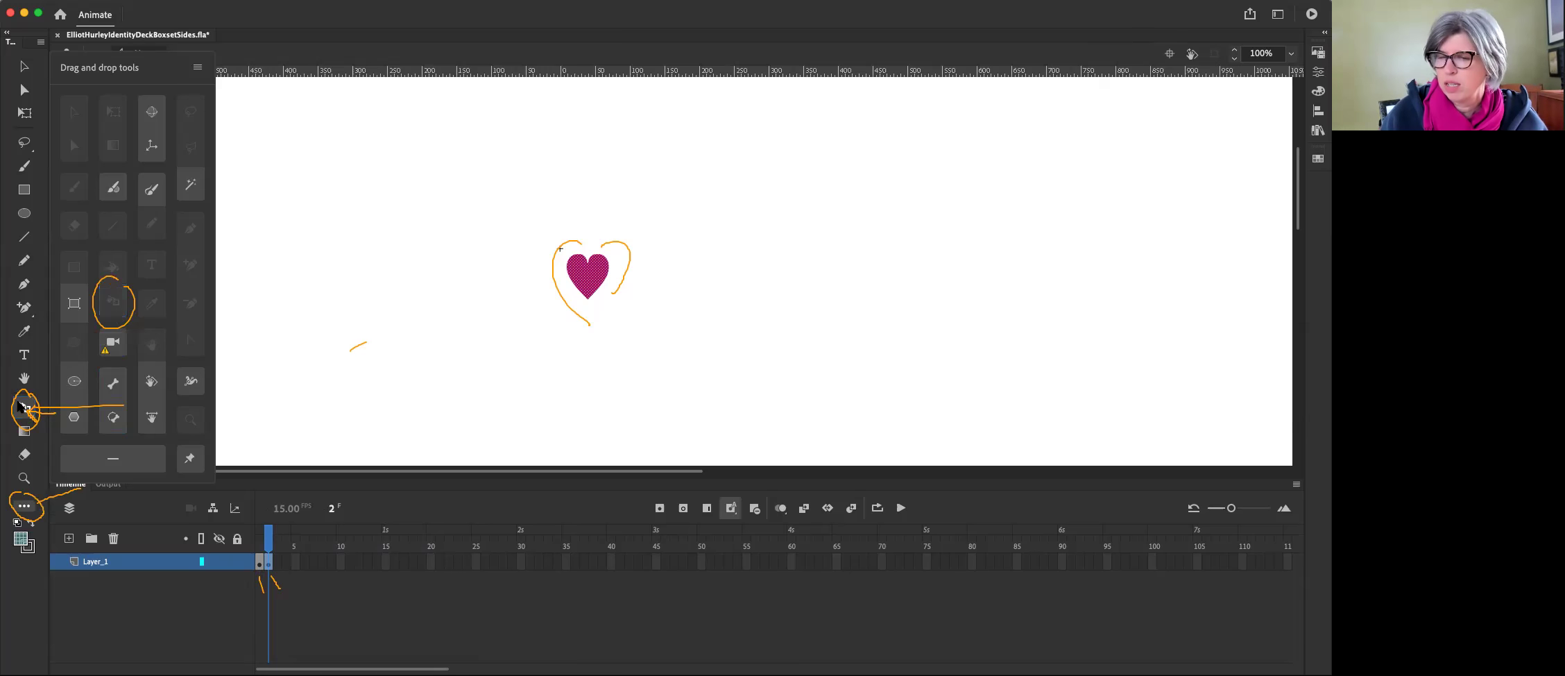
pyautogui.click(24, 505)
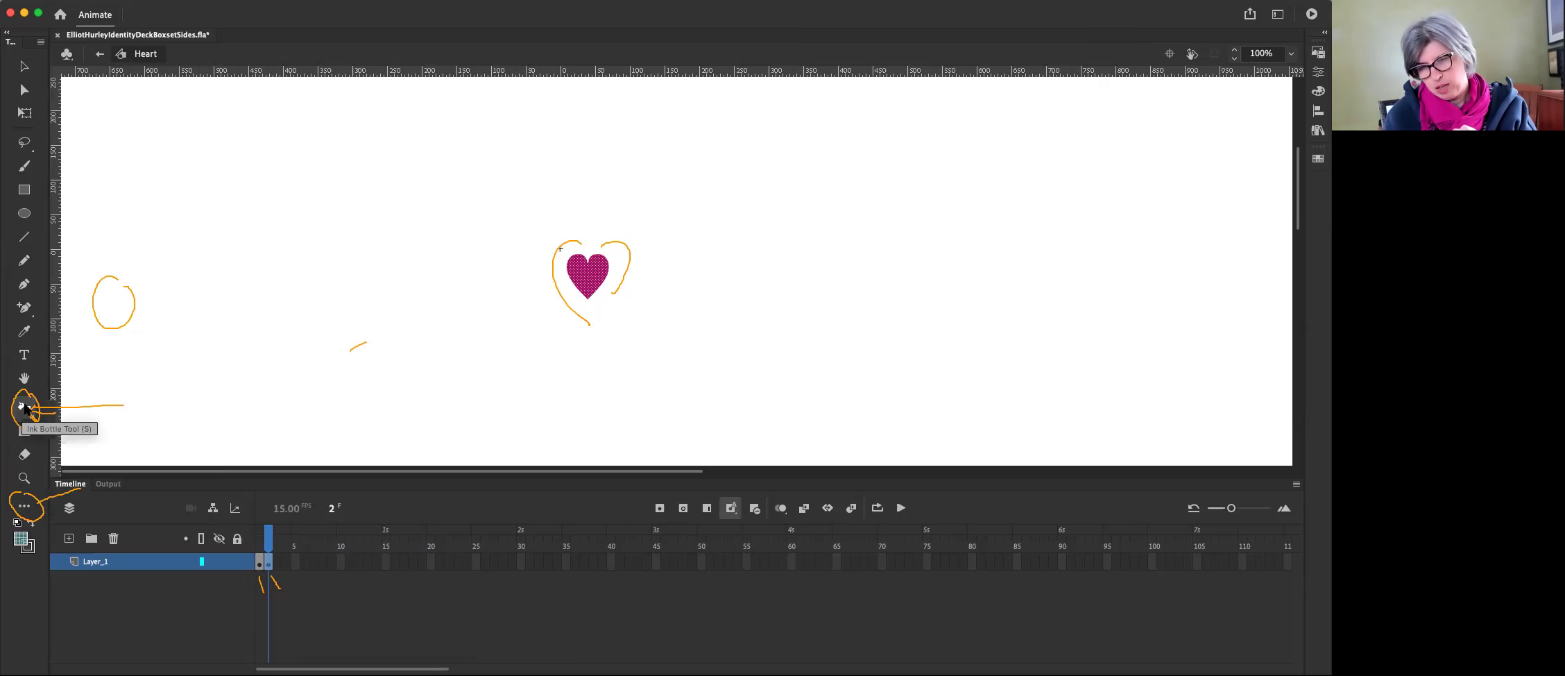
pyautogui.click(25, 408)
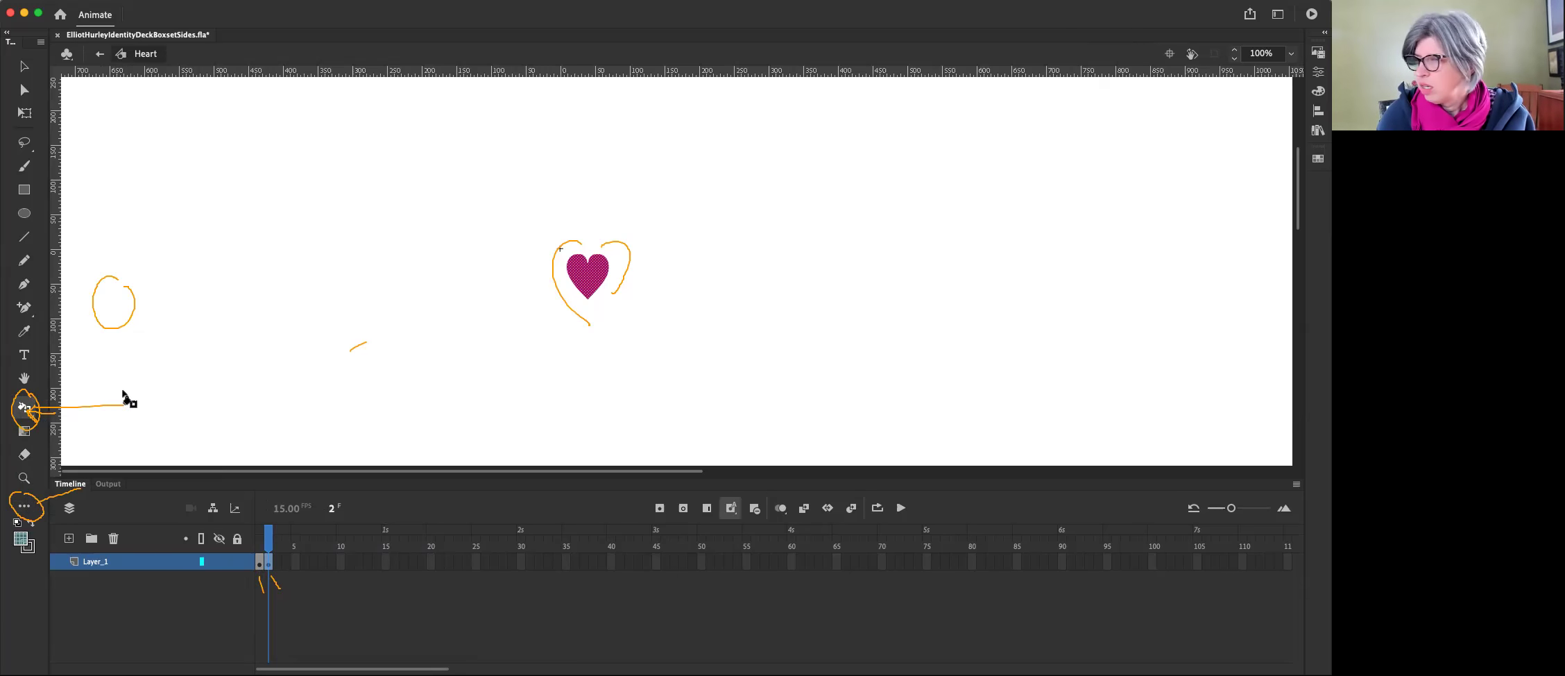
# Step: Give the heart a dark navy #041F36 outline stroke using the Ink Bottle
pyautogui.click(23, 65)
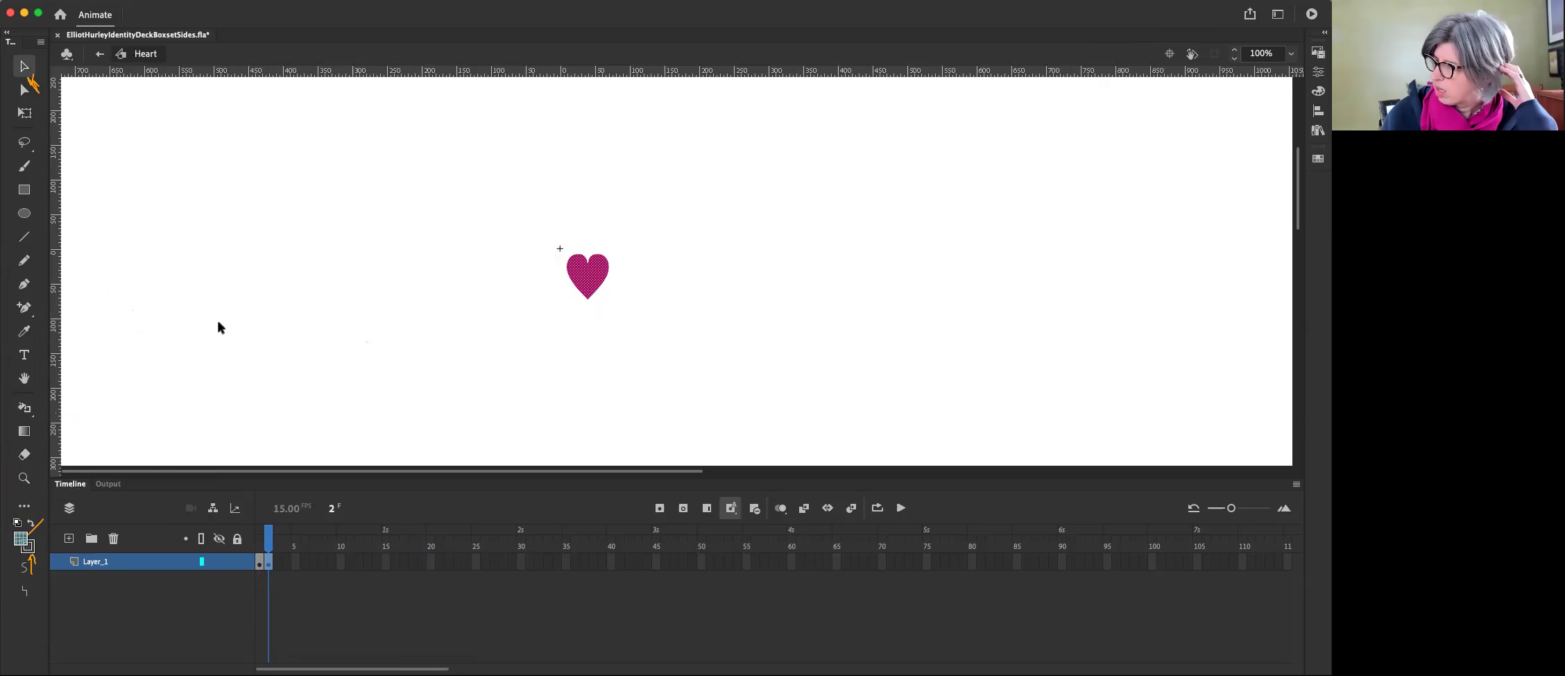
pyautogui.click(614, 373)
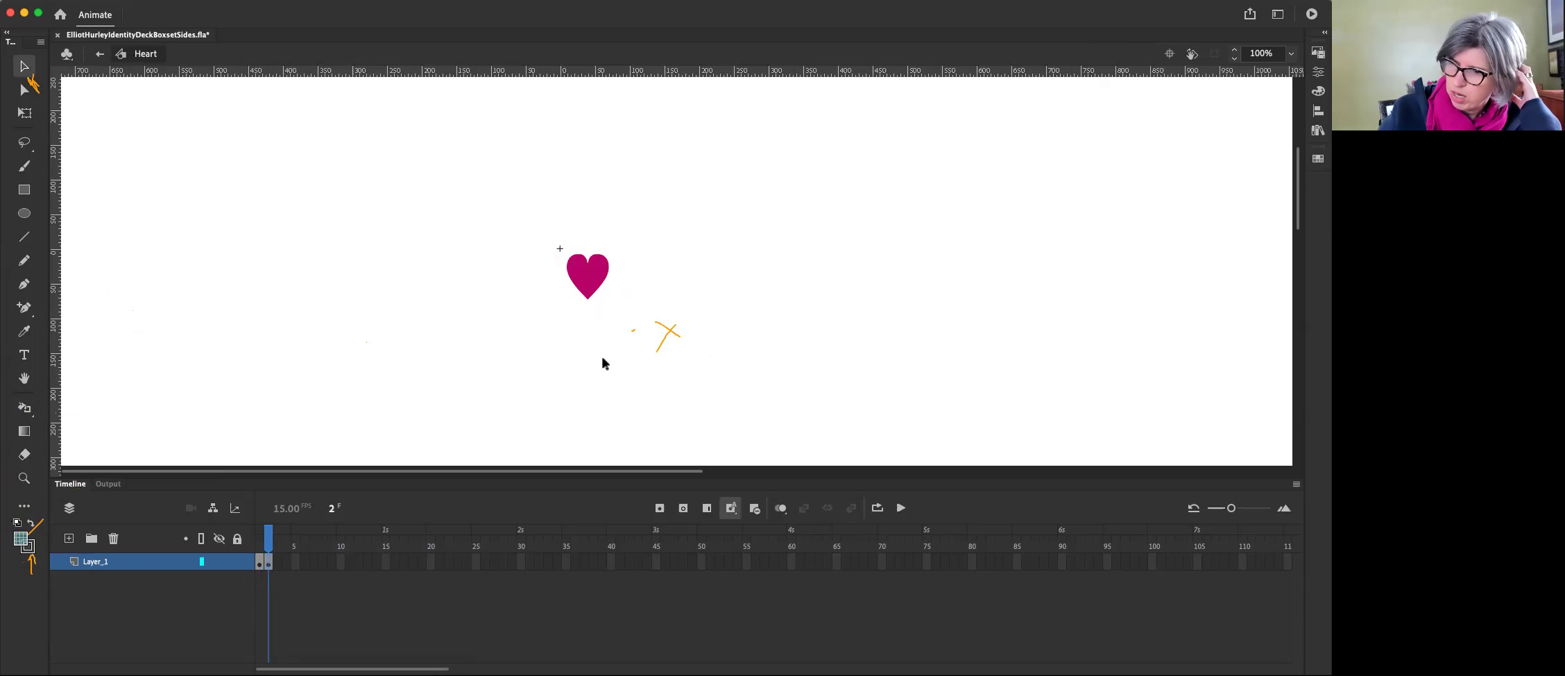
pyautogui.click(26, 407)
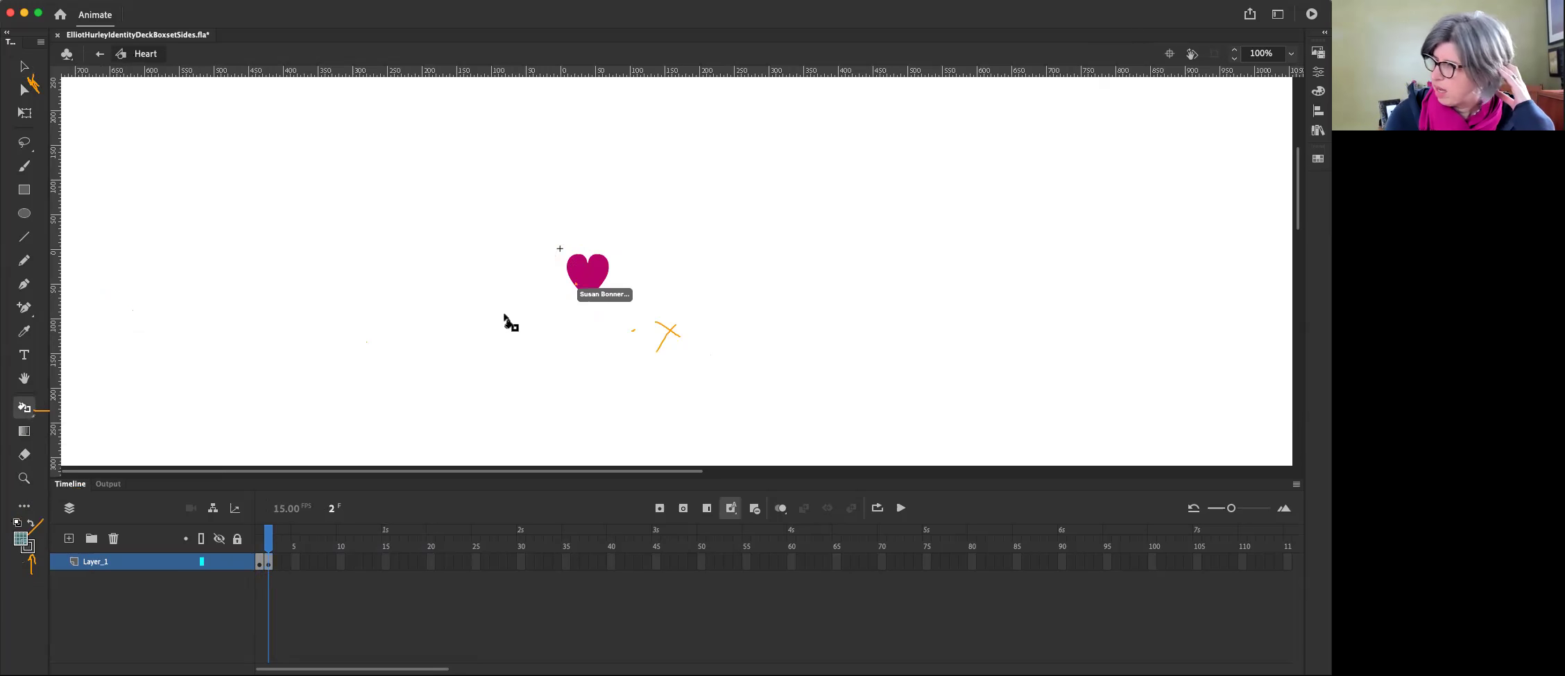
pyautogui.click(574, 285)
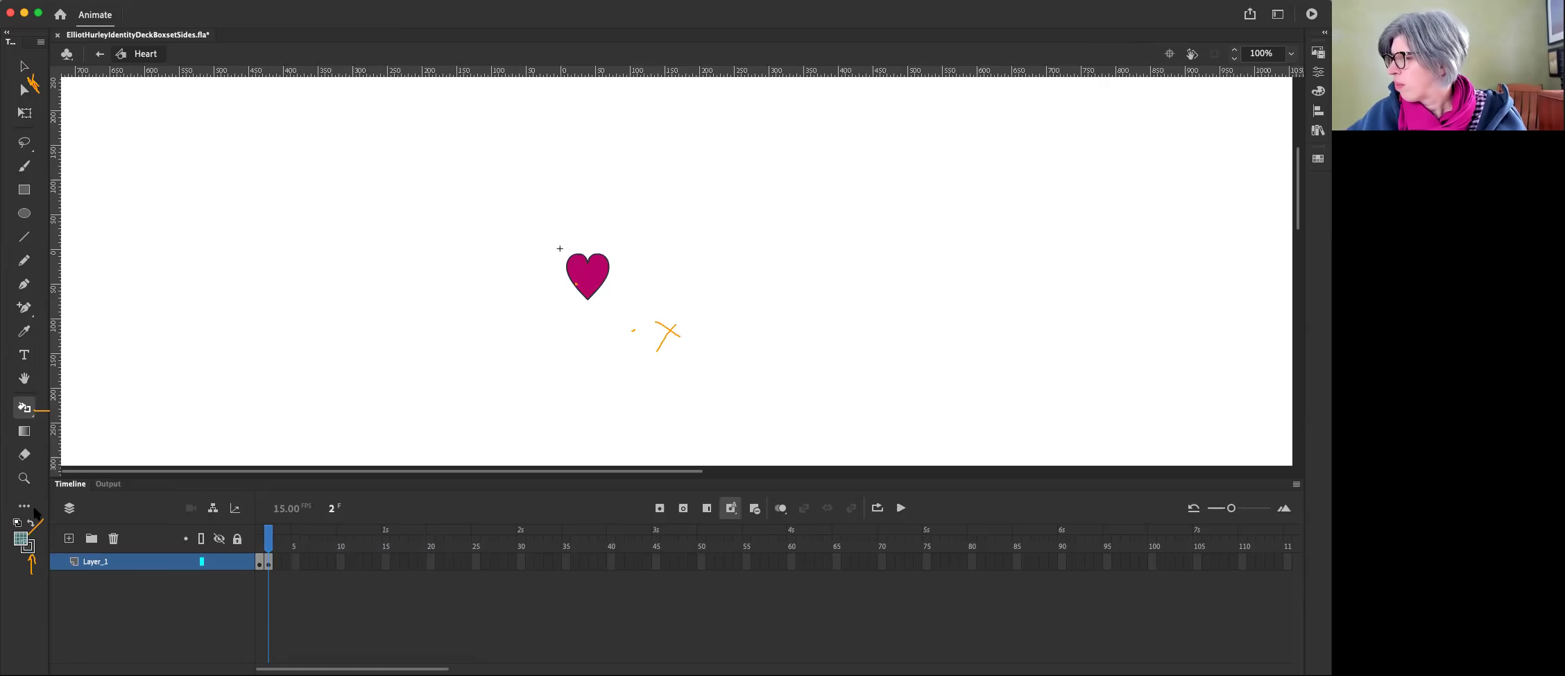
pyautogui.click(22, 541)
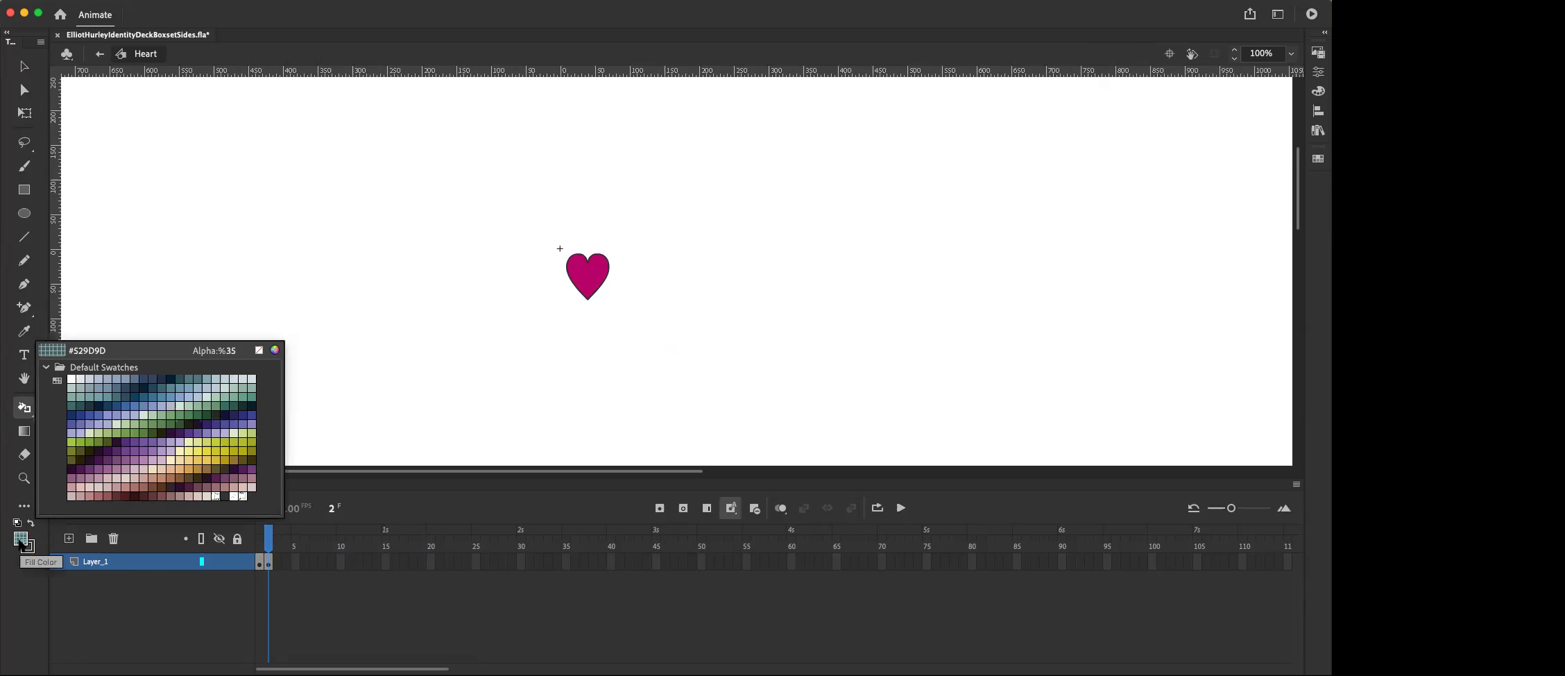
pyautogui.click(21, 543)
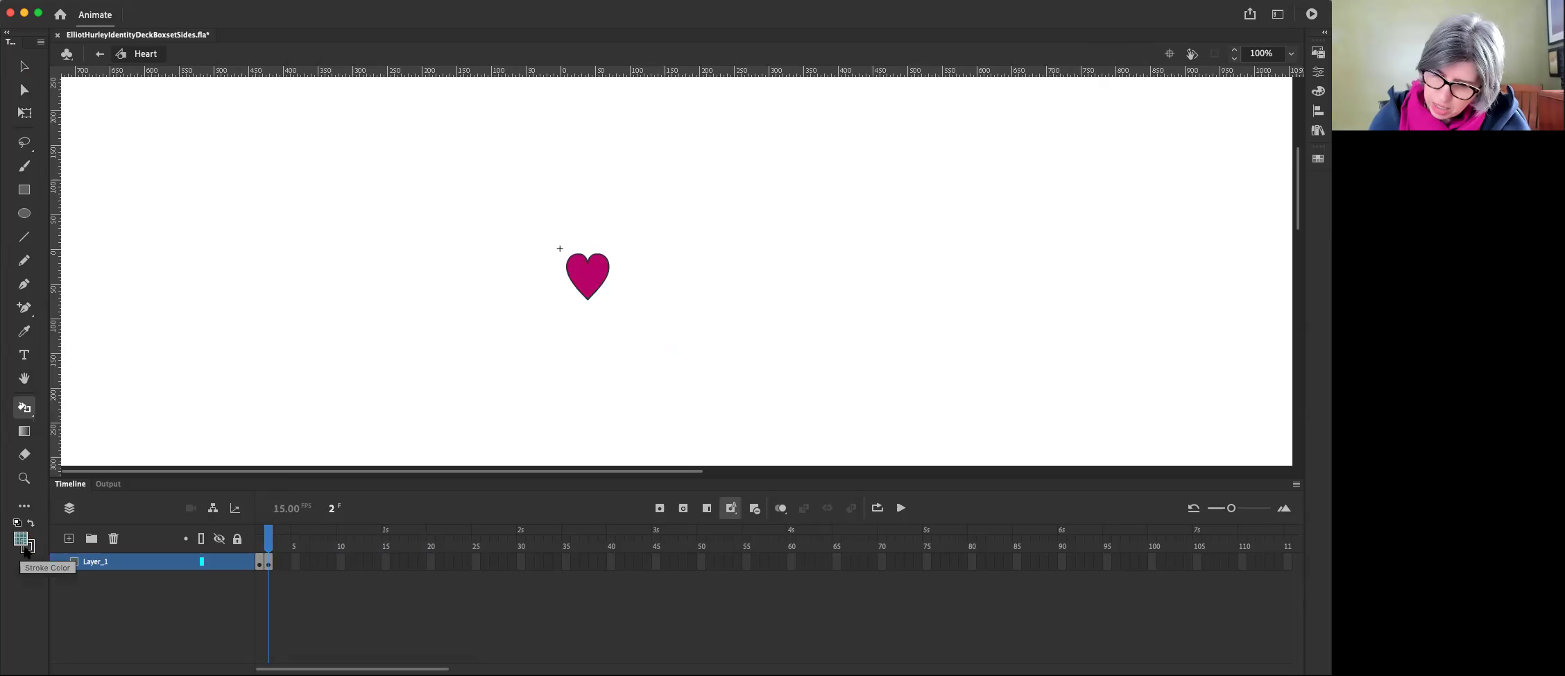
pyautogui.click(27, 548)
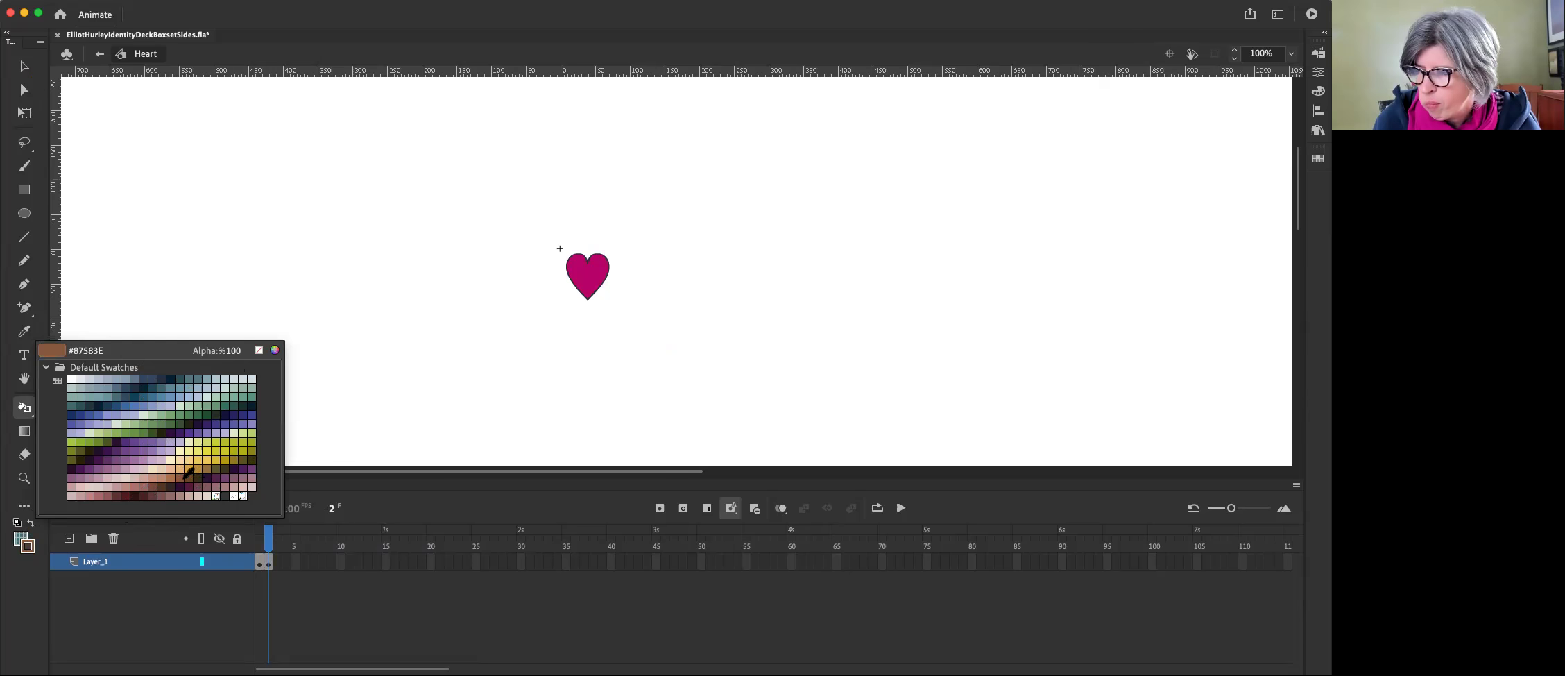
pyautogui.click(250, 403)
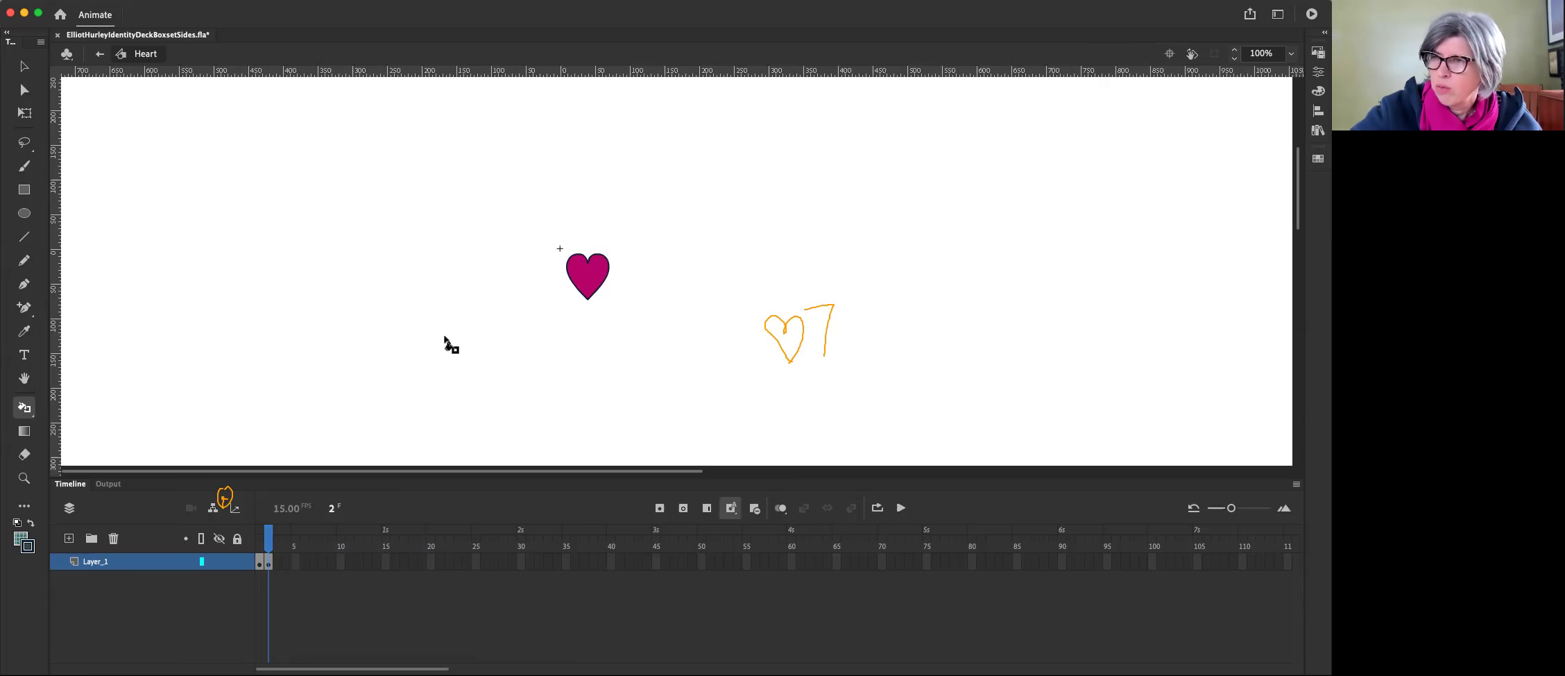
# Step: Select and delete the heart's magenta fill, leaving only the outline
pyautogui.click(28, 65)
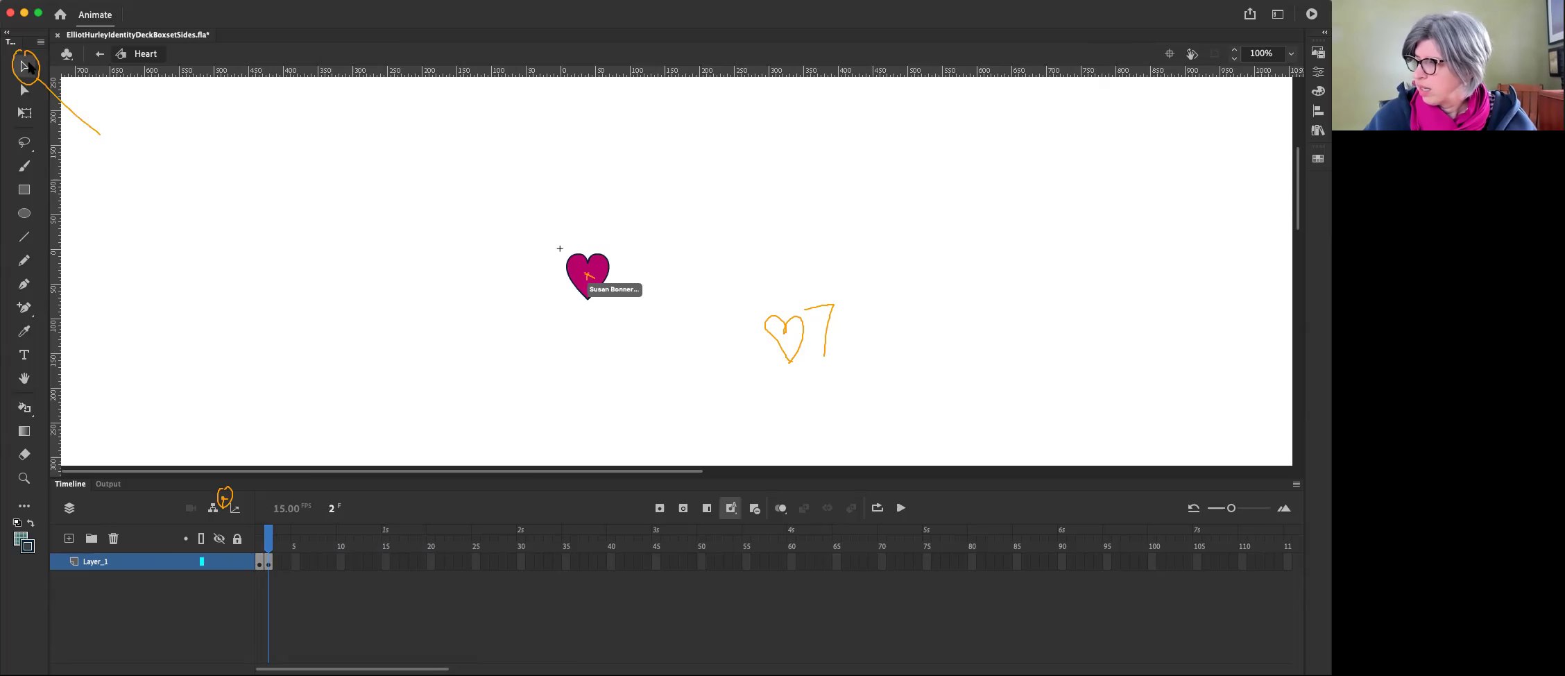
pyautogui.click(595, 274)
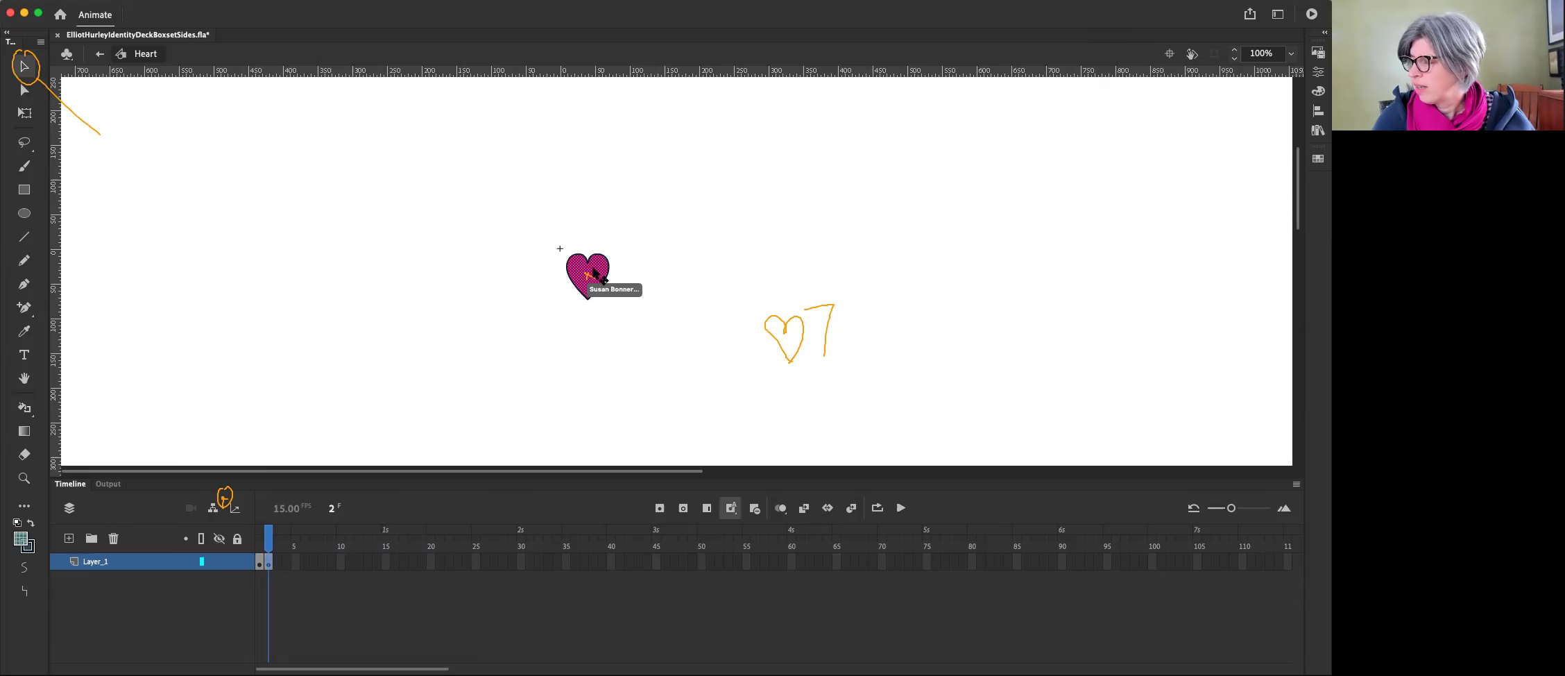
pyautogui.press('Delete')
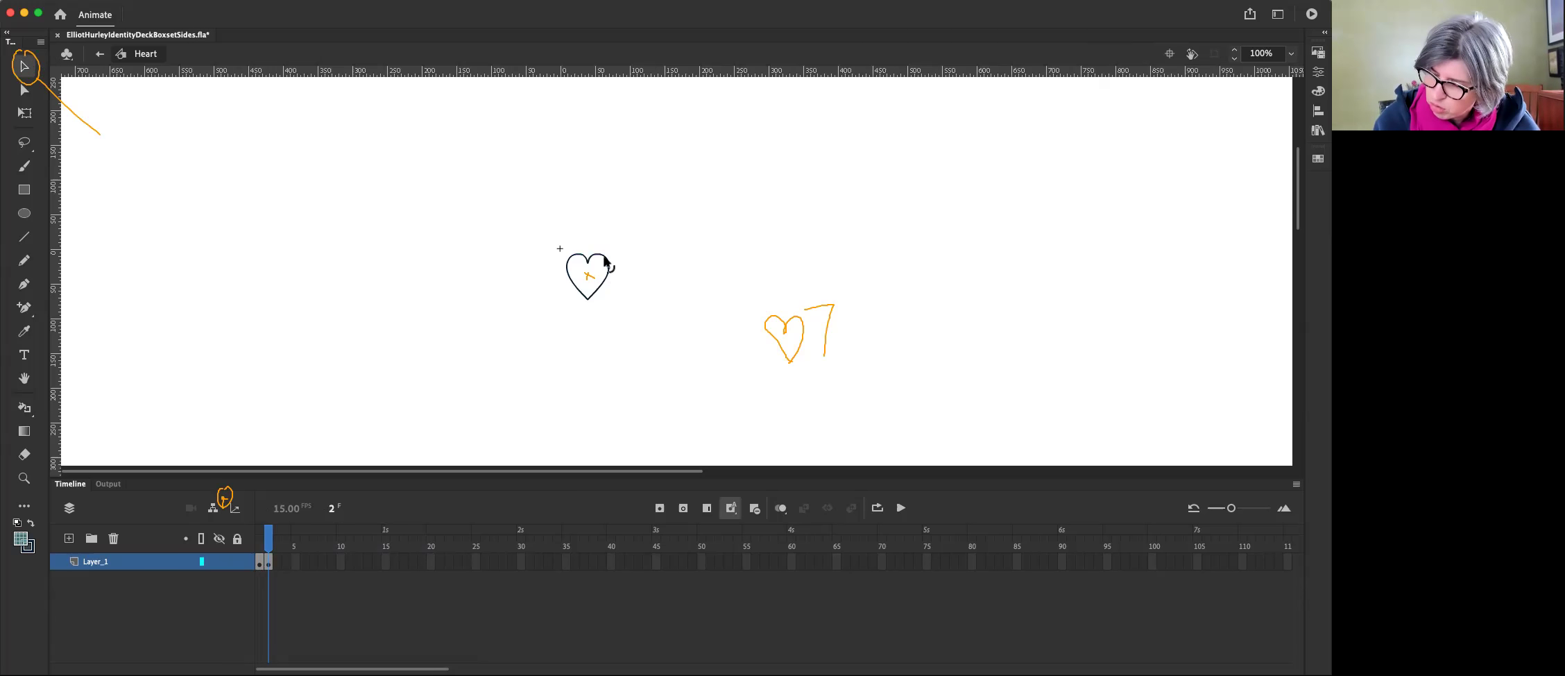
pyautogui.click(259, 546)
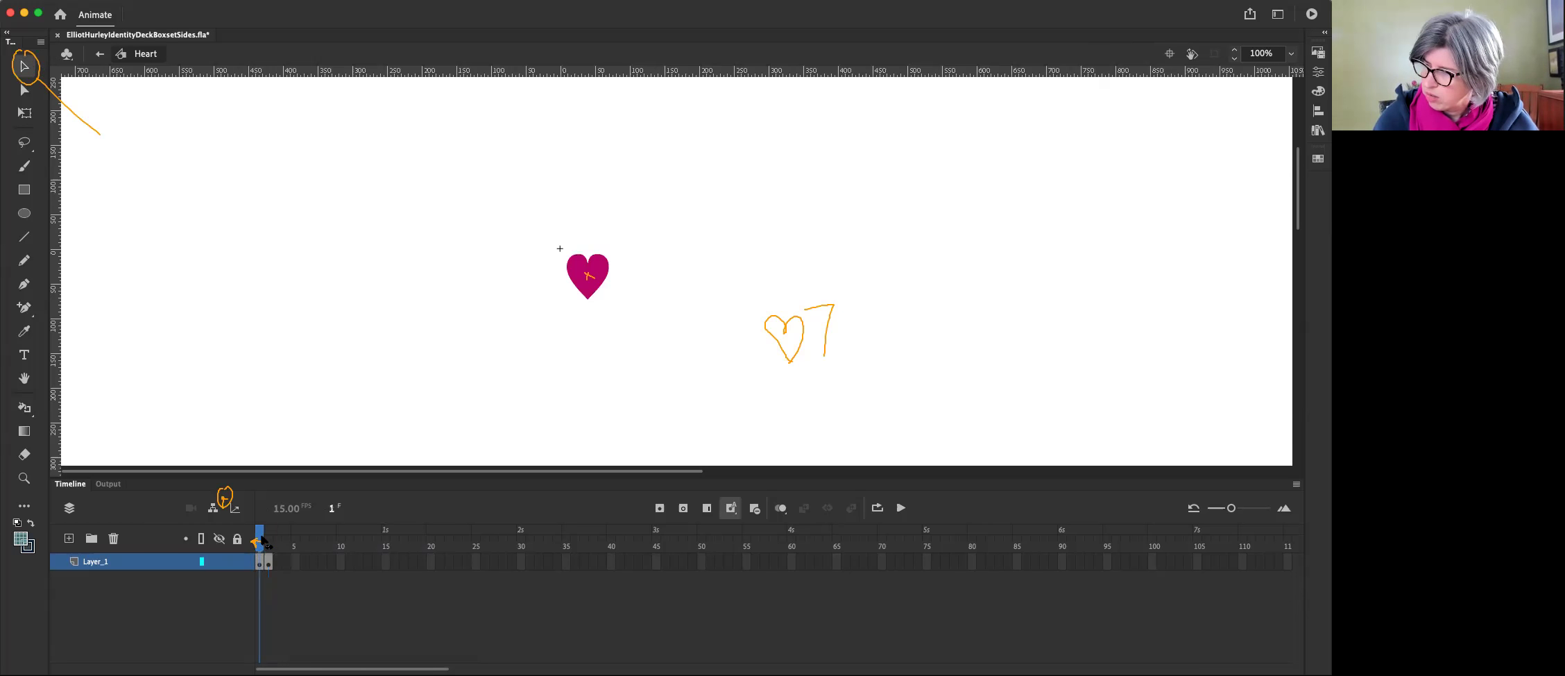
pyautogui.click(270, 546)
pyautogui.click(260, 545)
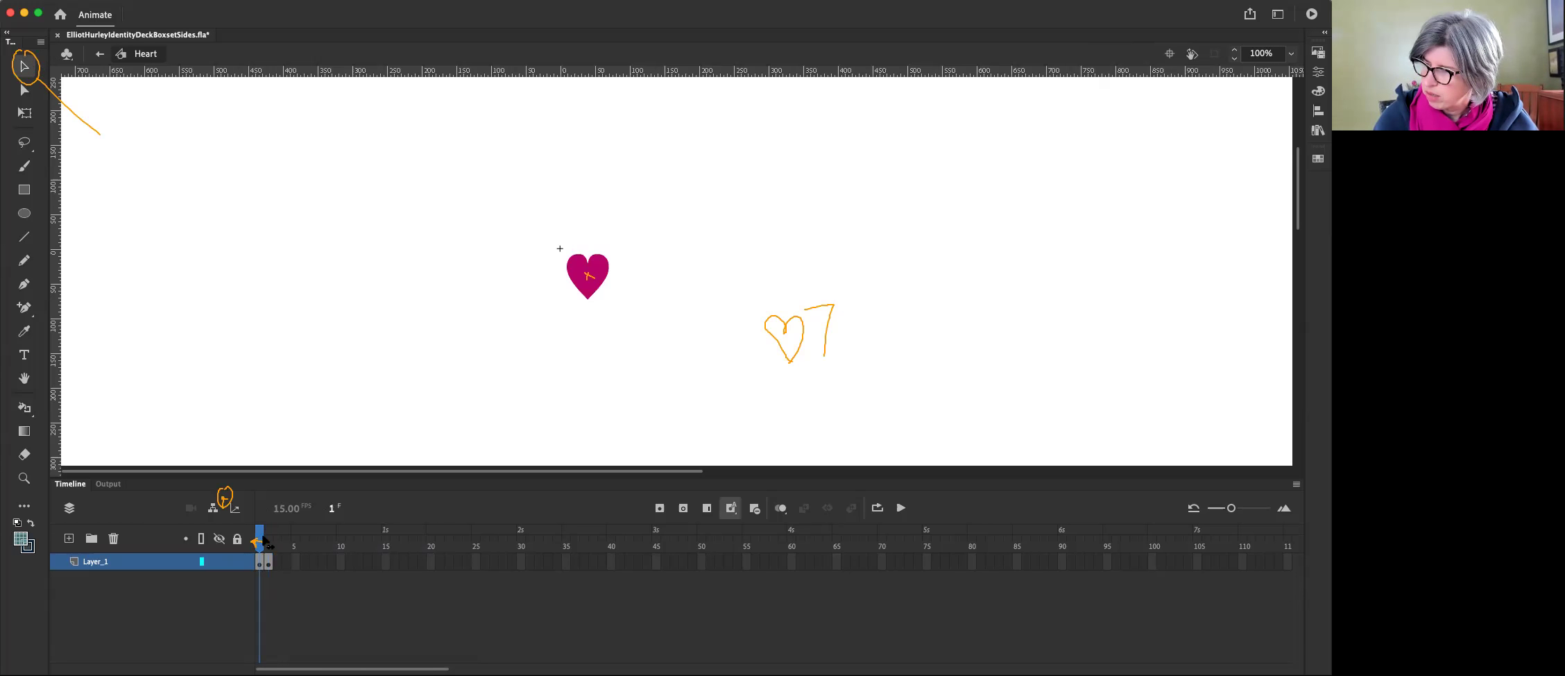
pyautogui.click(269, 546)
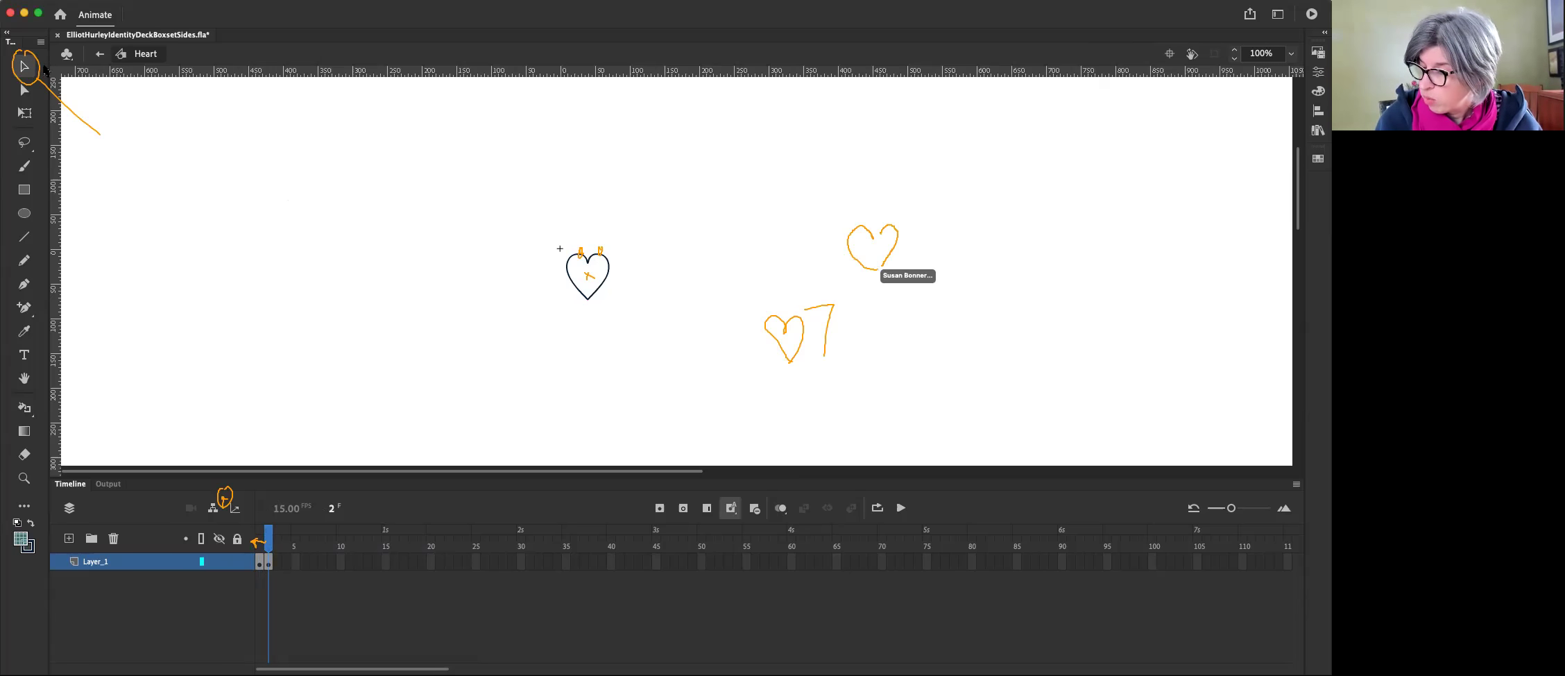
# Step: Insert a keyframe at frame 3 and erase a piece of the heart outline using Erase Lines mode
pyautogui.rightClick(276, 563)
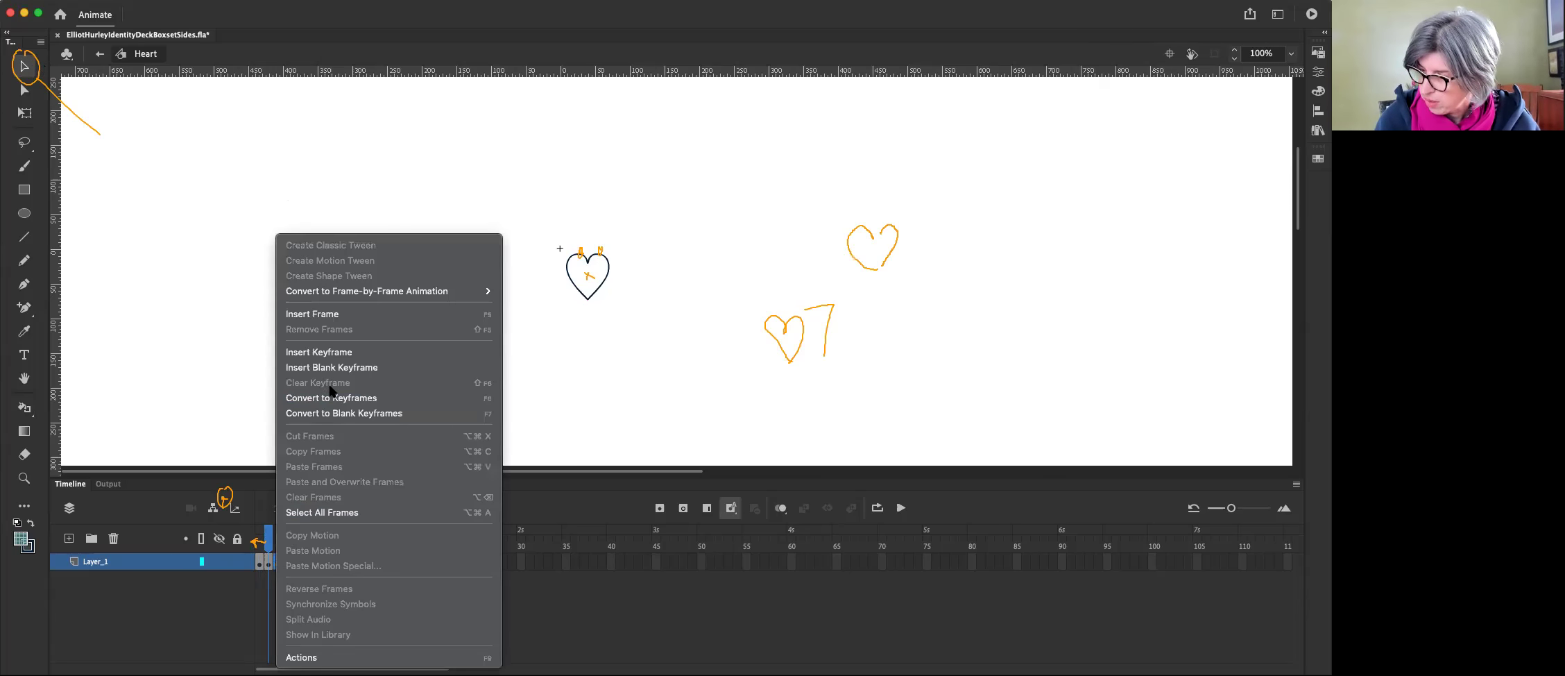
pyautogui.click(321, 352)
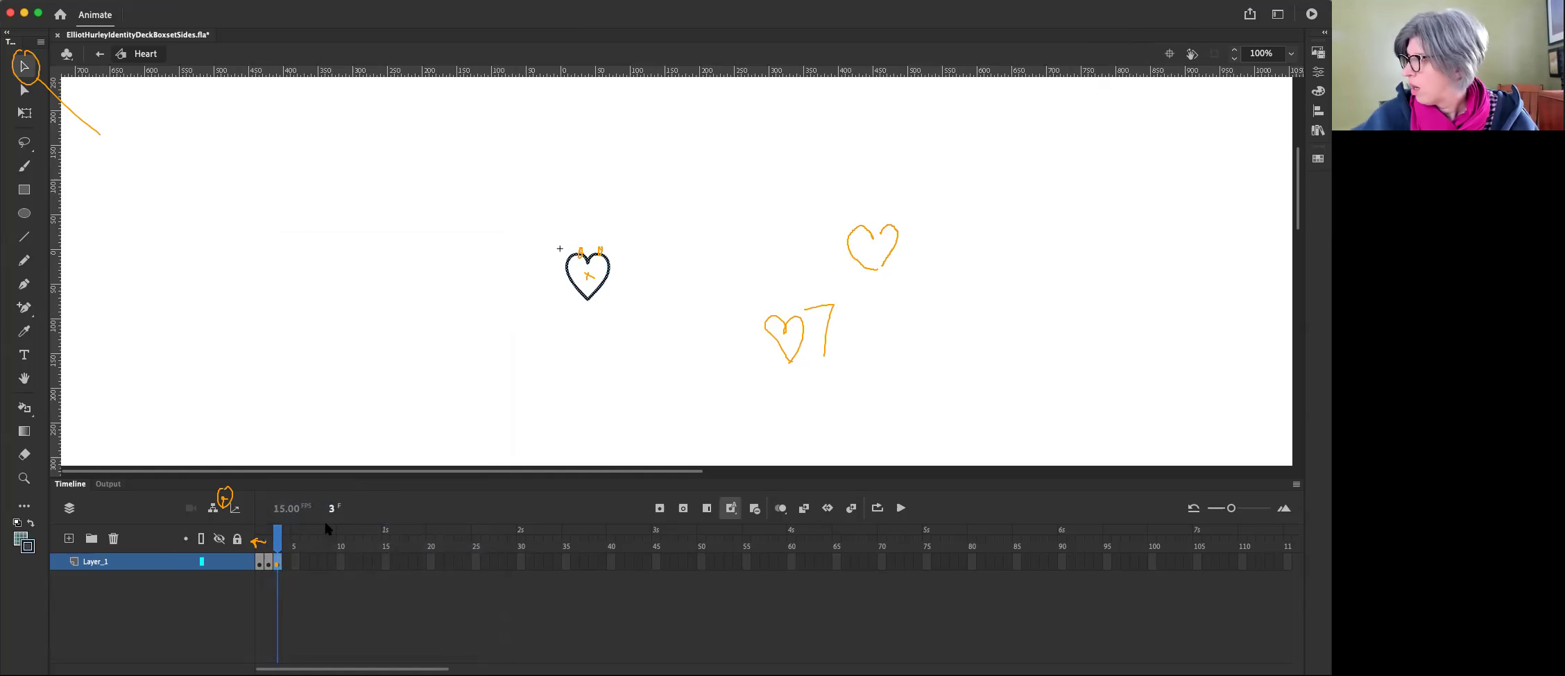
pyautogui.click(25, 454)
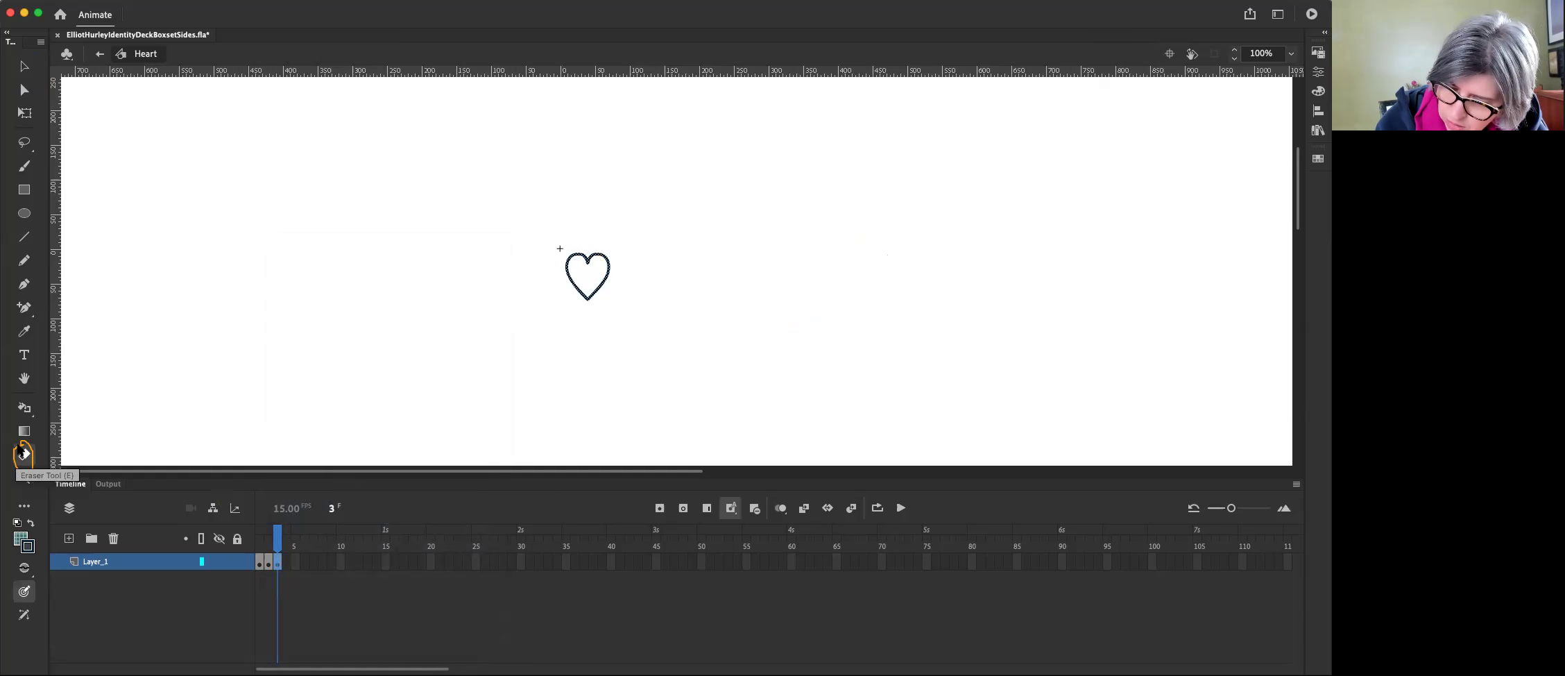
pyautogui.moveTo(23, 555); pyautogui.dragTo(28, 584)
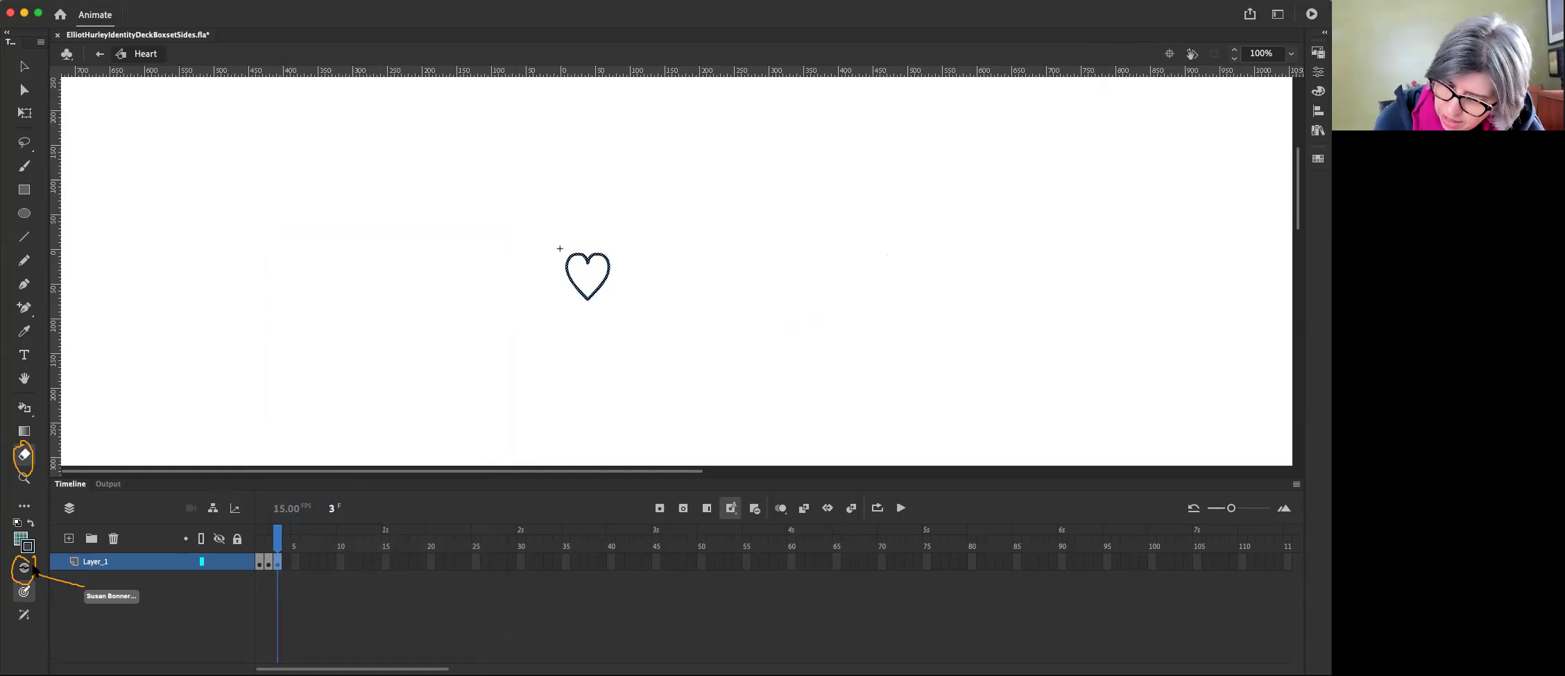
pyautogui.click(24, 567)
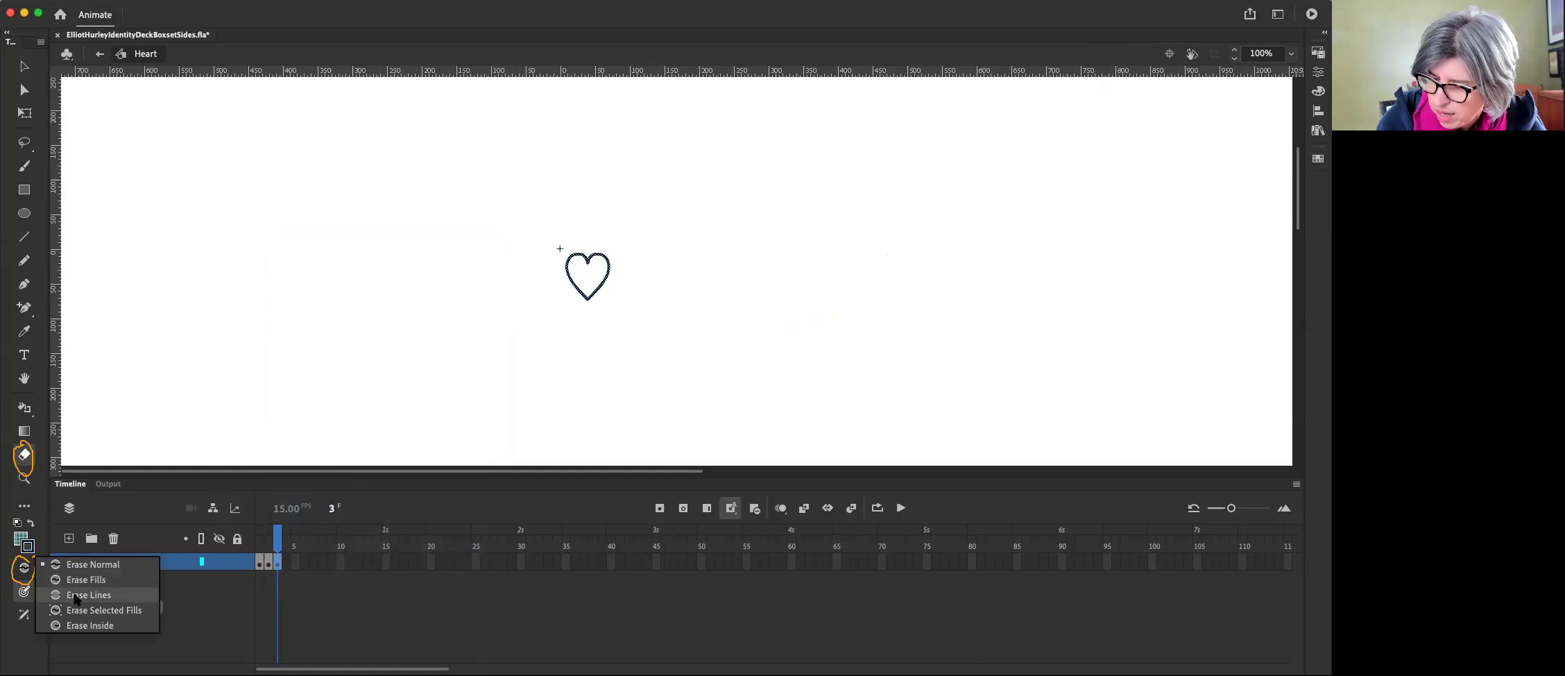
pyautogui.click(78, 595)
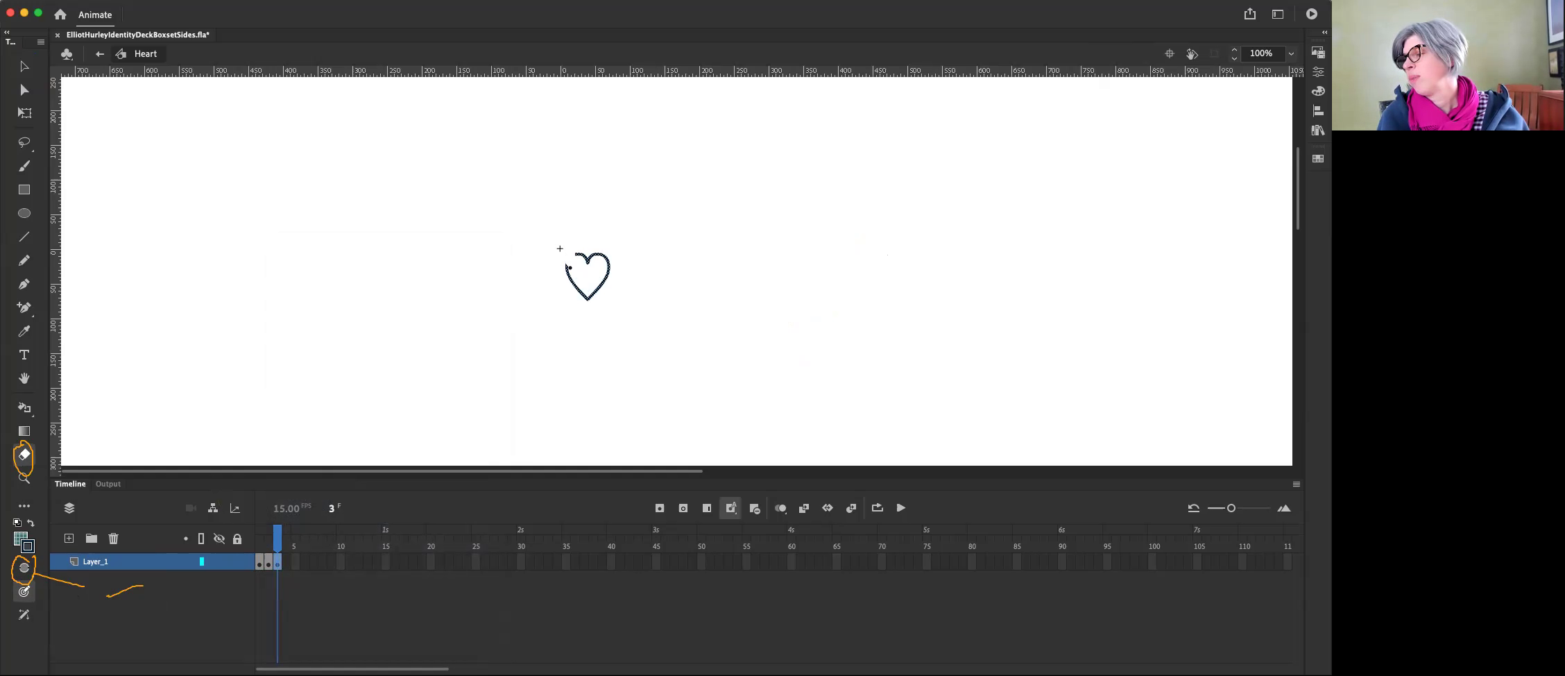
pyautogui.click(569, 267)
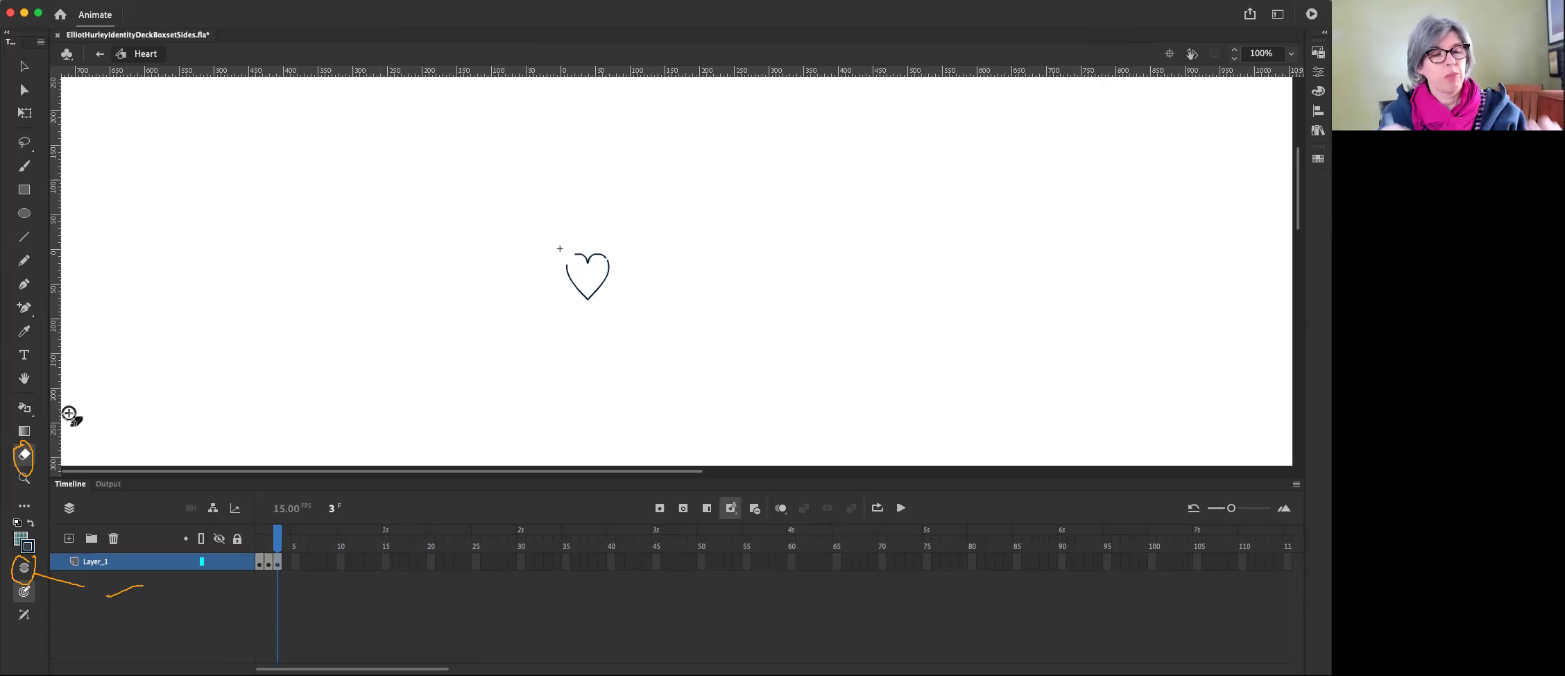
# Step: Increase the eraser size from 3 to 10 in the Properties panel
pyautogui.click(1318, 71)
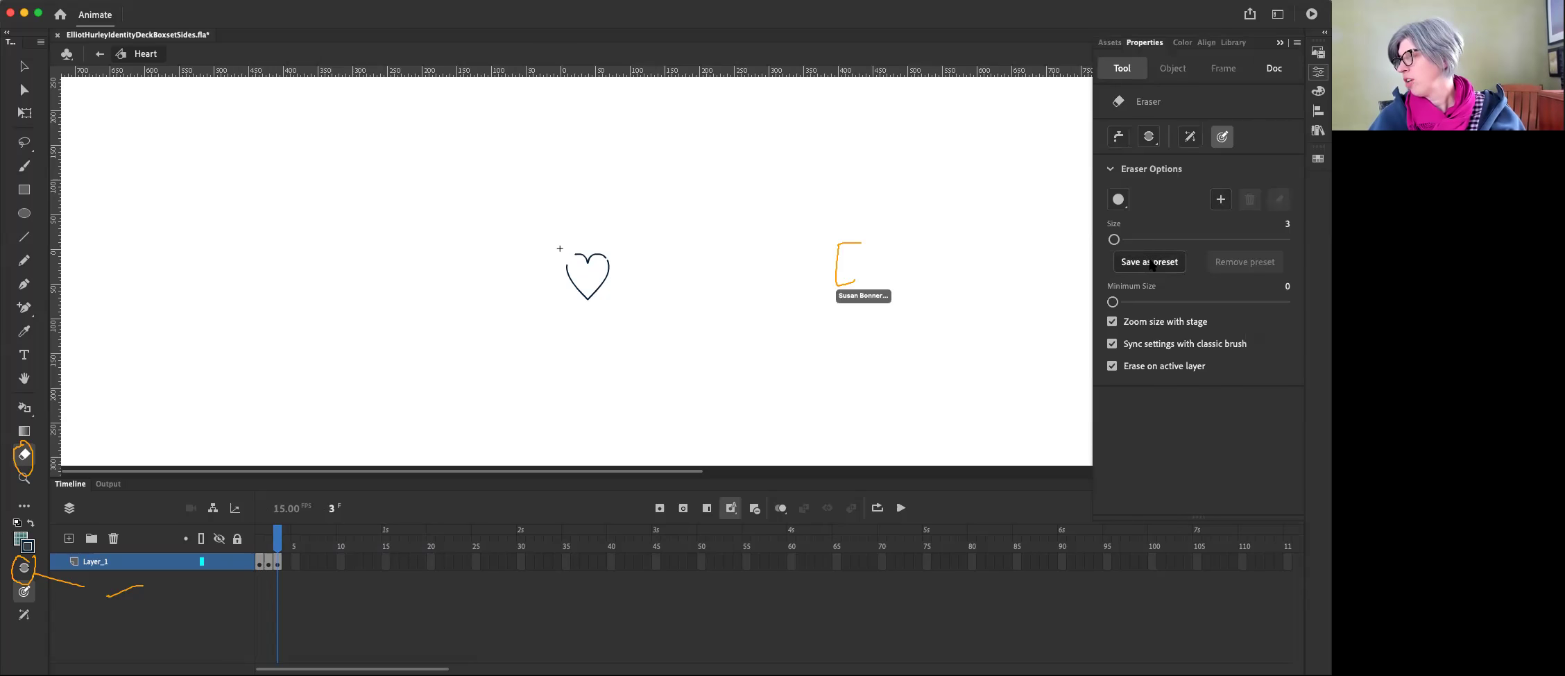
pyautogui.moveTo(1114, 239); pyautogui.dragTo(1122, 240)
pyautogui.click(1317, 71)
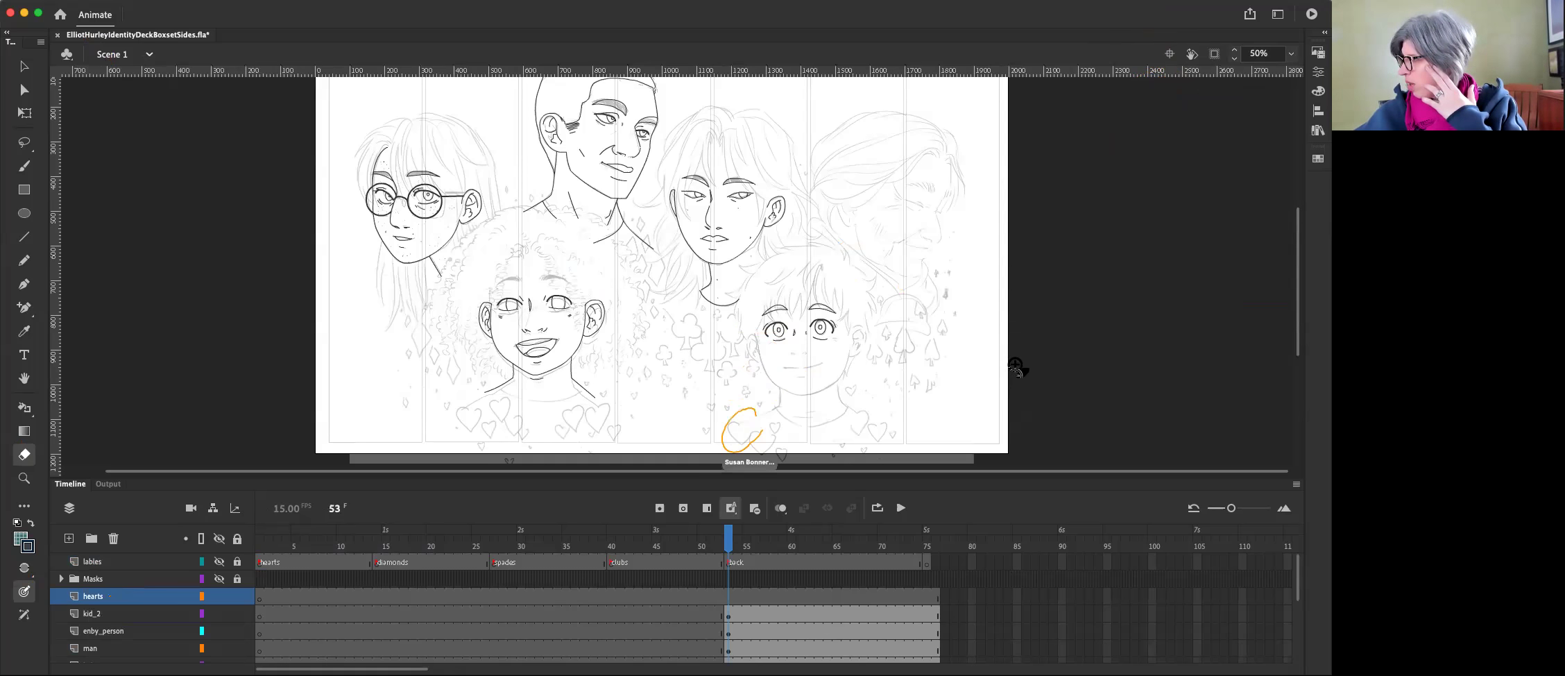
# Step: Place a Heart instance from the Library at the card's bottom edge and Alt-drag a copy rightward
pyautogui.click(1317, 129)
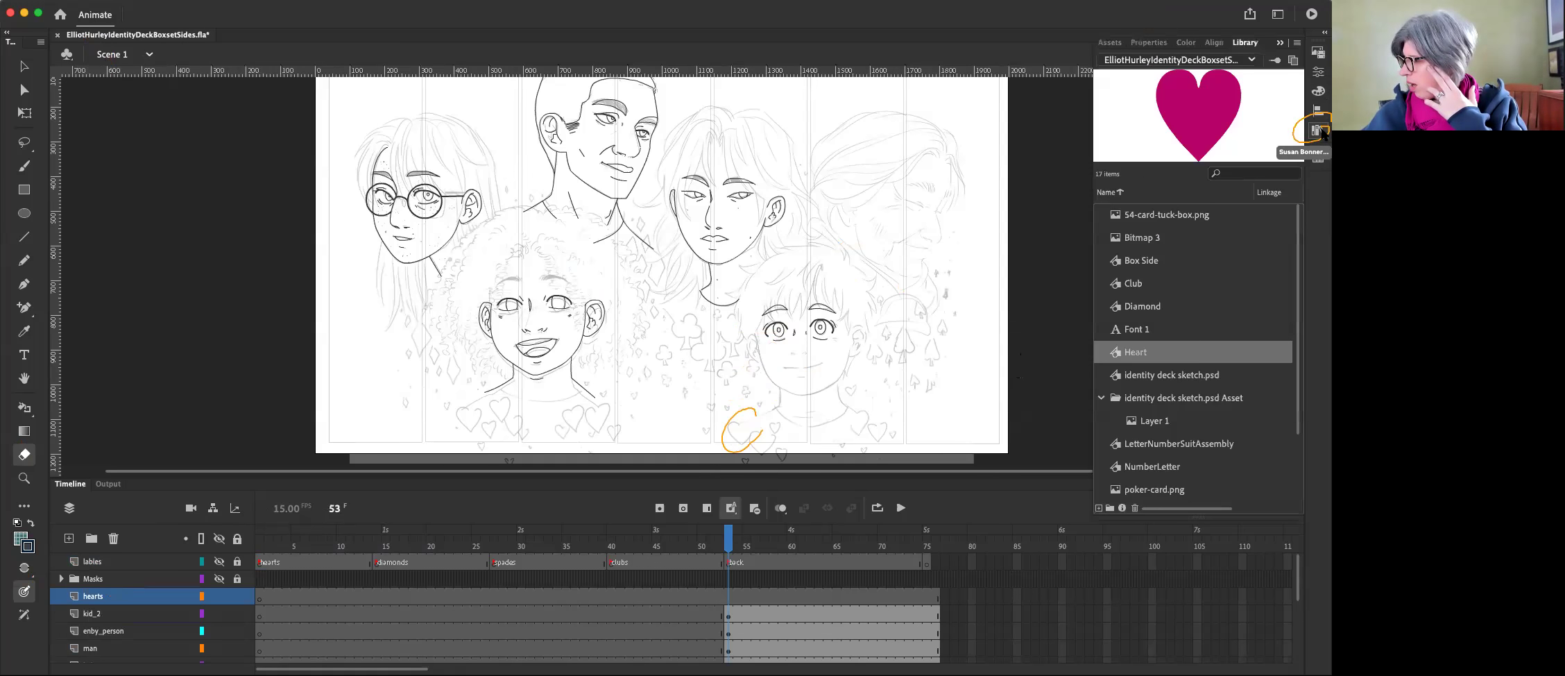
pyautogui.click(1115, 353)
pyautogui.moveTo(1117, 355); pyautogui.dragTo(732, 428)
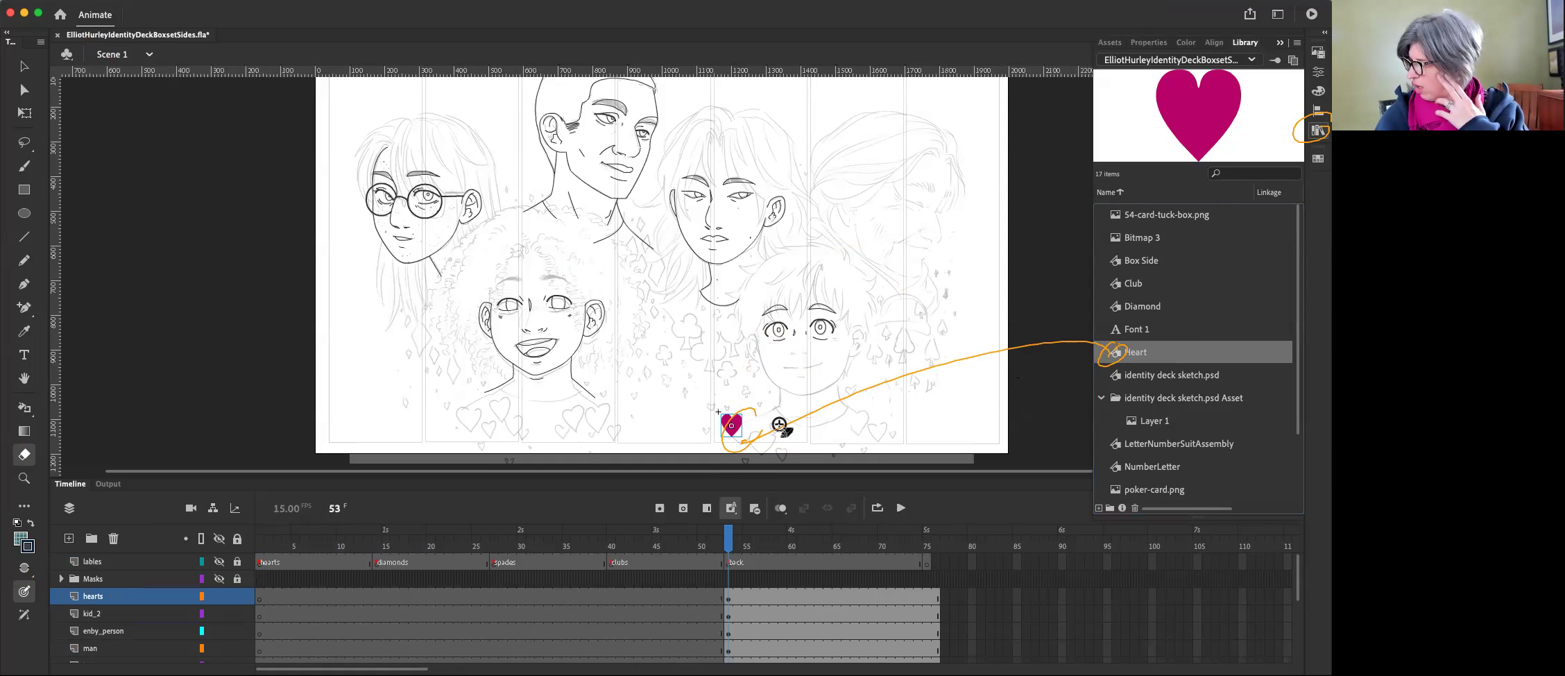
pyautogui.click(24, 66)
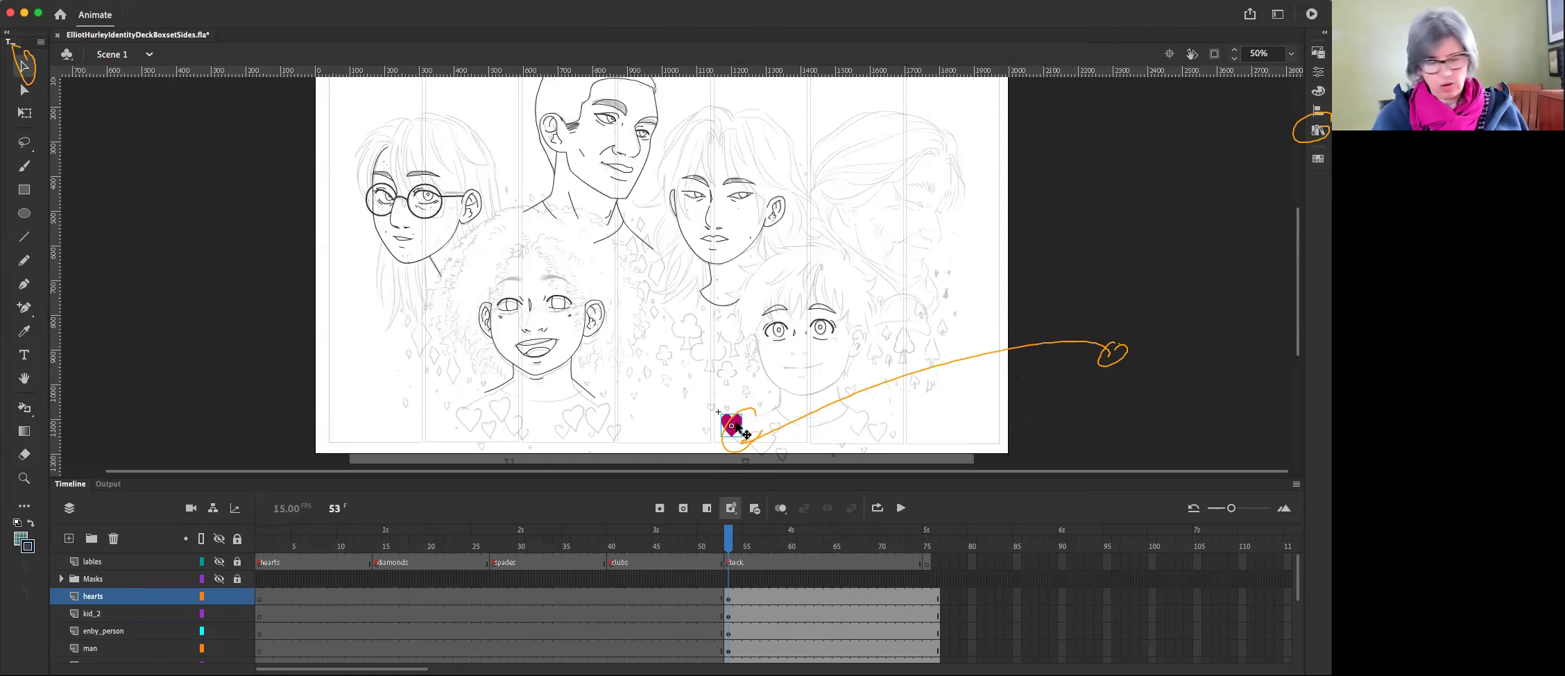
pyautogui.click(738, 427)
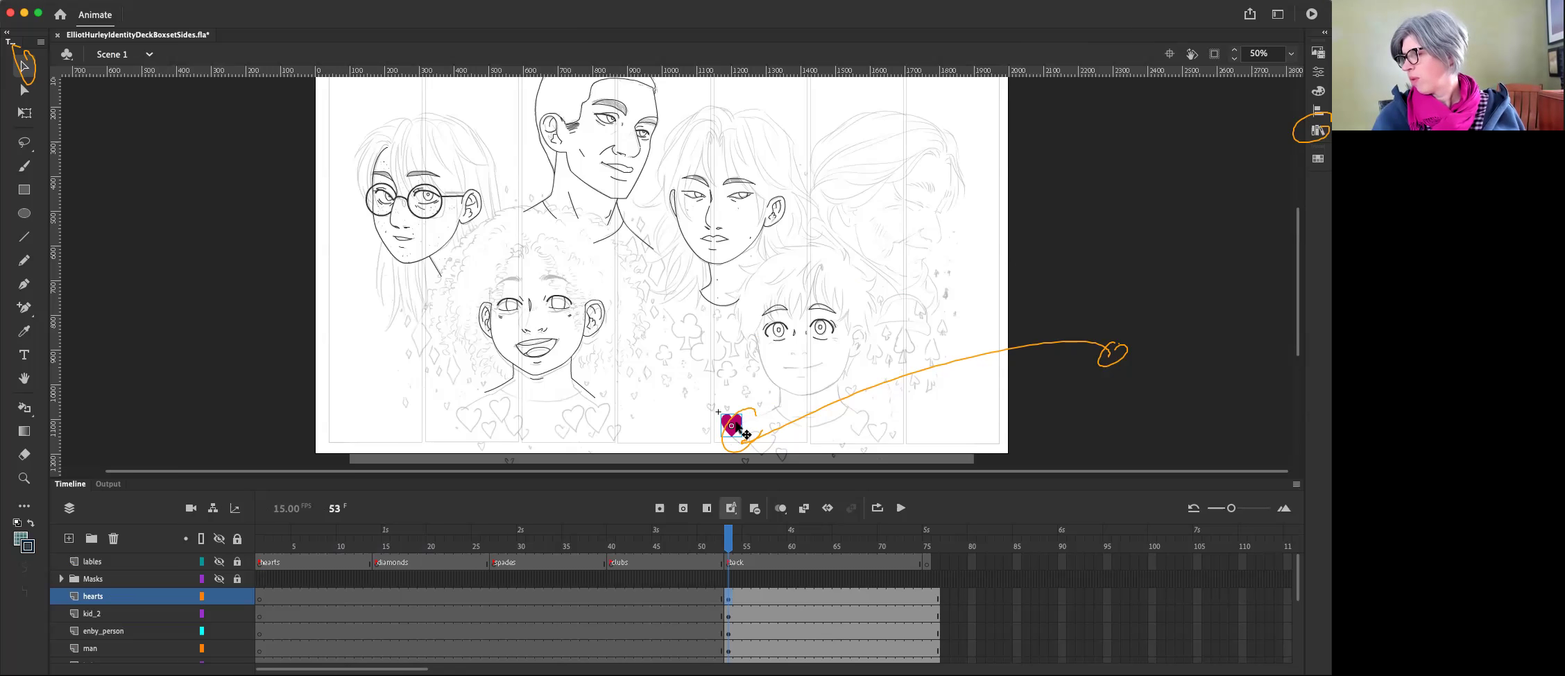
pyautogui.moveTo(740, 430); pyautogui.dragTo(792, 431)
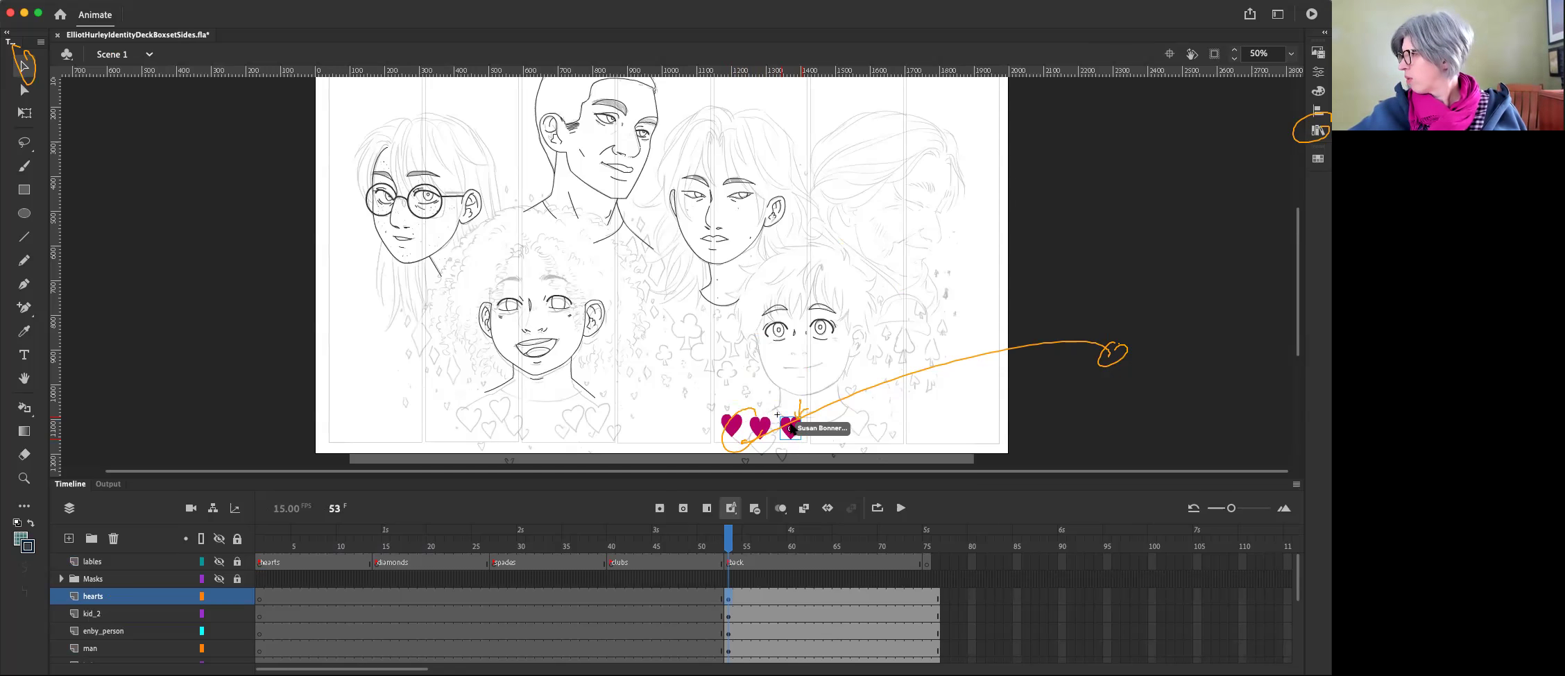
# Step: Set the selected heart instance to show the partly erased frame 3 via the Frame Picker
pyautogui.click(1318, 72)
pyautogui.click(1138, 452)
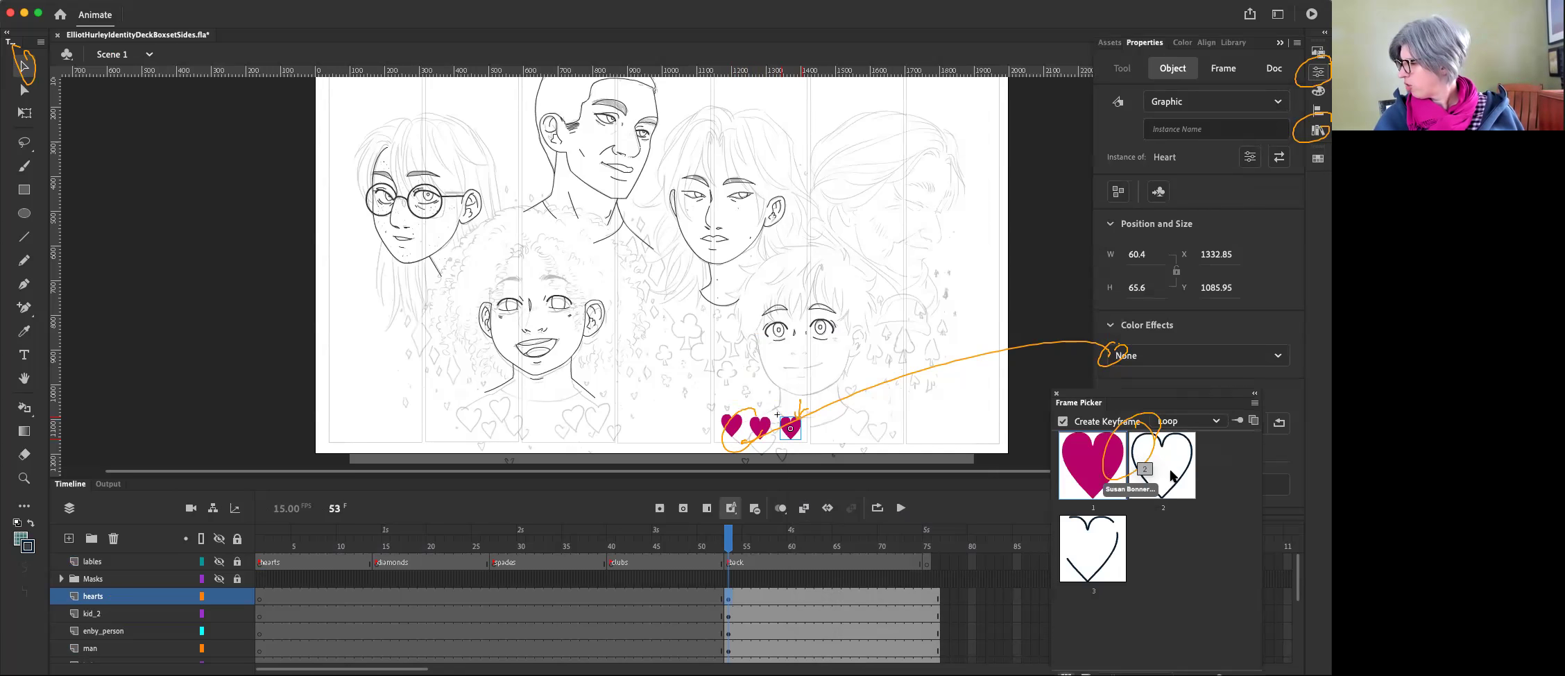
pyautogui.click(1094, 533)
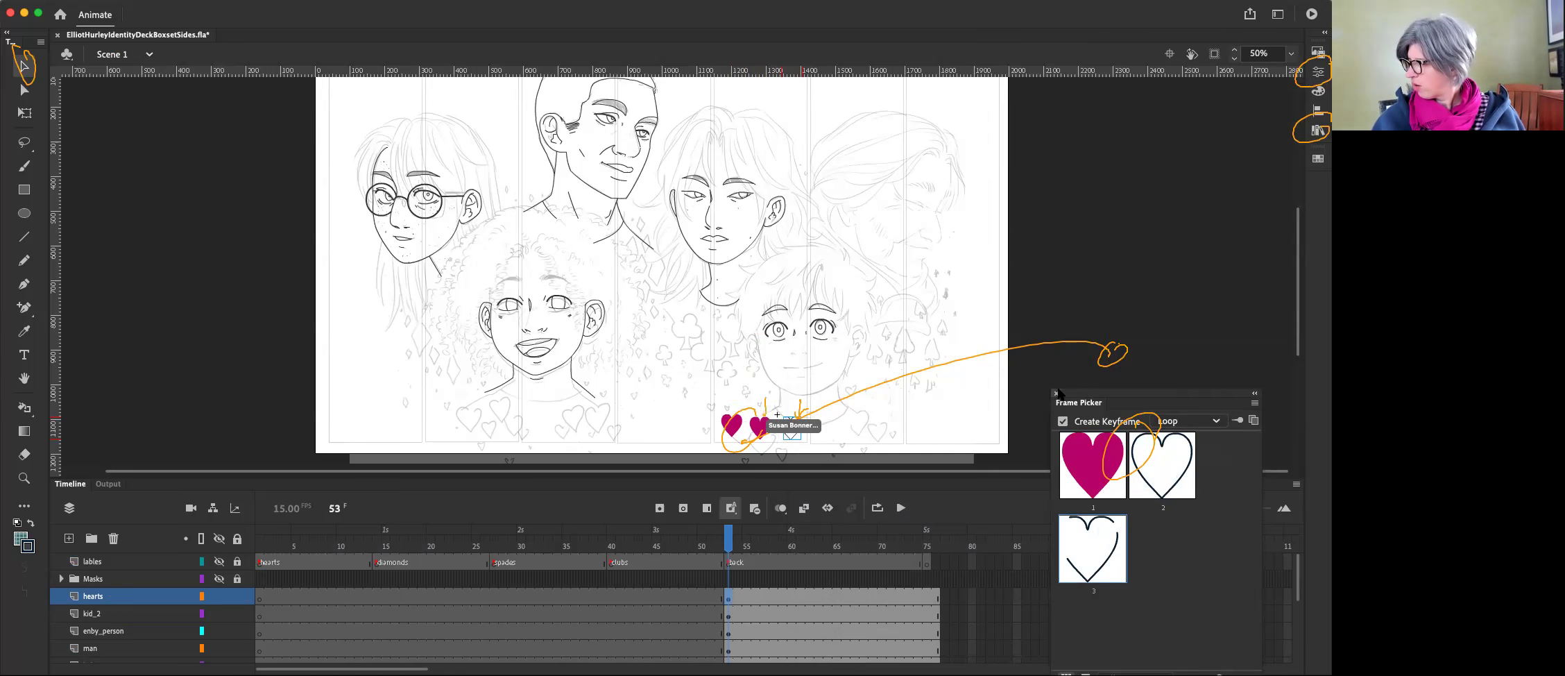
pyautogui.click(1056, 393)
# Step: Set the second heart instance to show the outline frame 2 via the Frame Picker
pyautogui.click(733, 427)
pyautogui.click(762, 433)
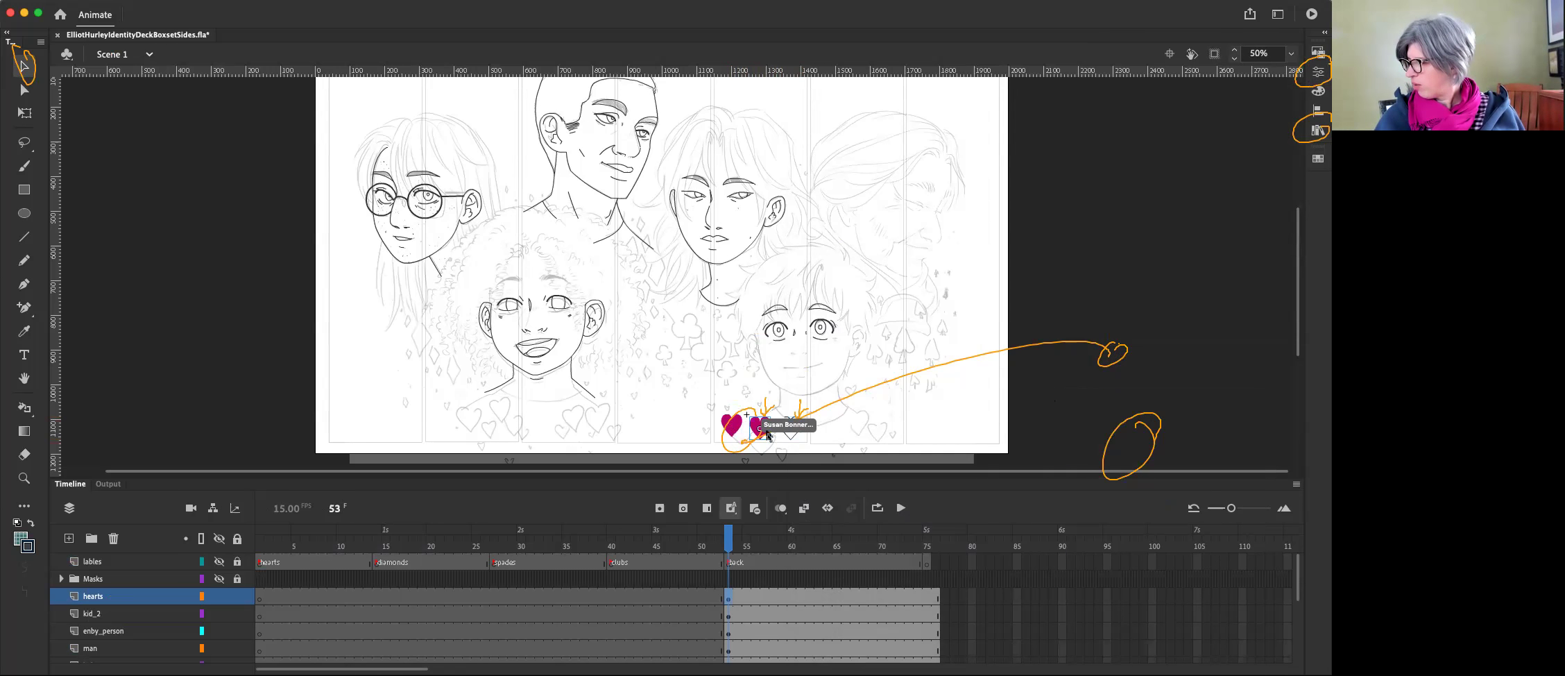
pyautogui.click(1316, 72)
pyautogui.click(1130, 446)
pyautogui.click(1145, 471)
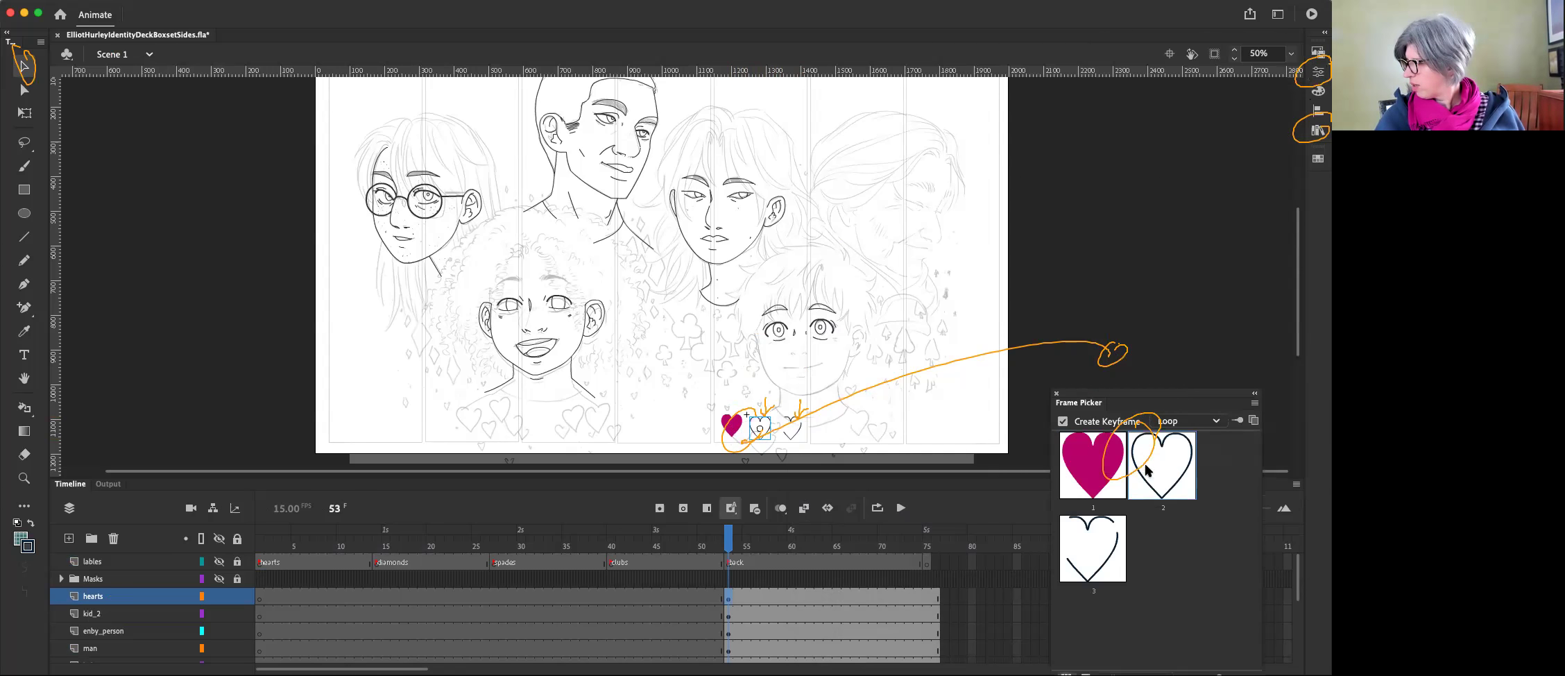
pyautogui.click(735, 429)
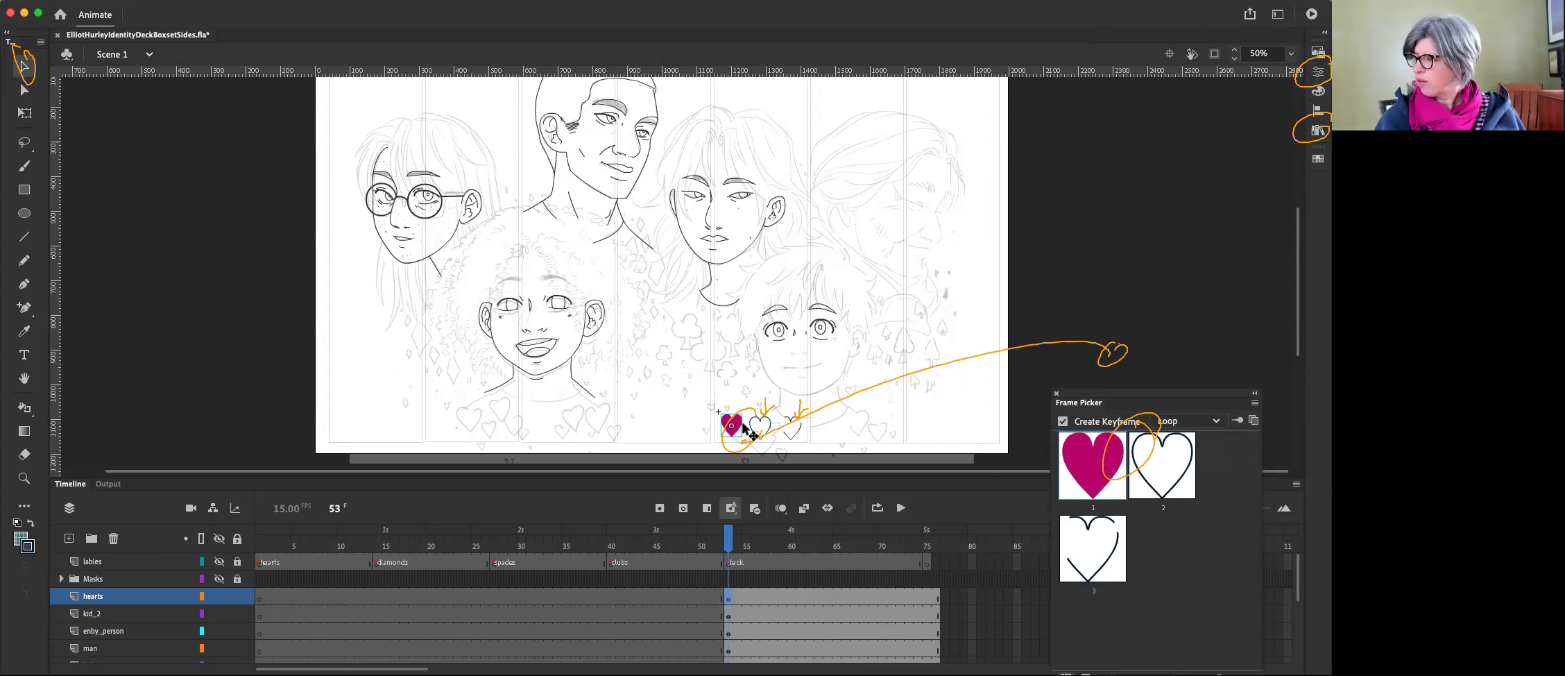
pyautogui.click(760, 426)
# Step: Switch to Free Transform and deselect the heart by clicking an empty stage area
pyautogui.press('q')
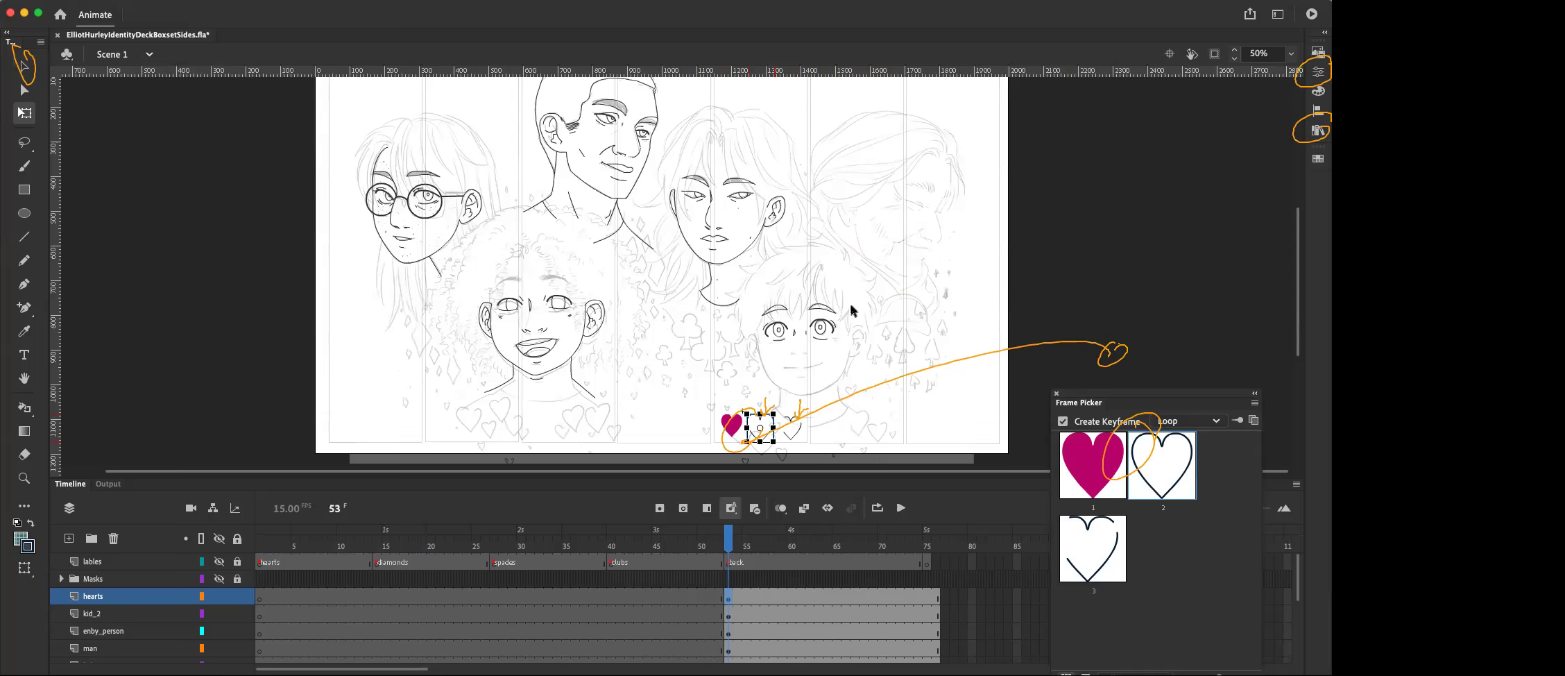
pyautogui.click(920, 269)
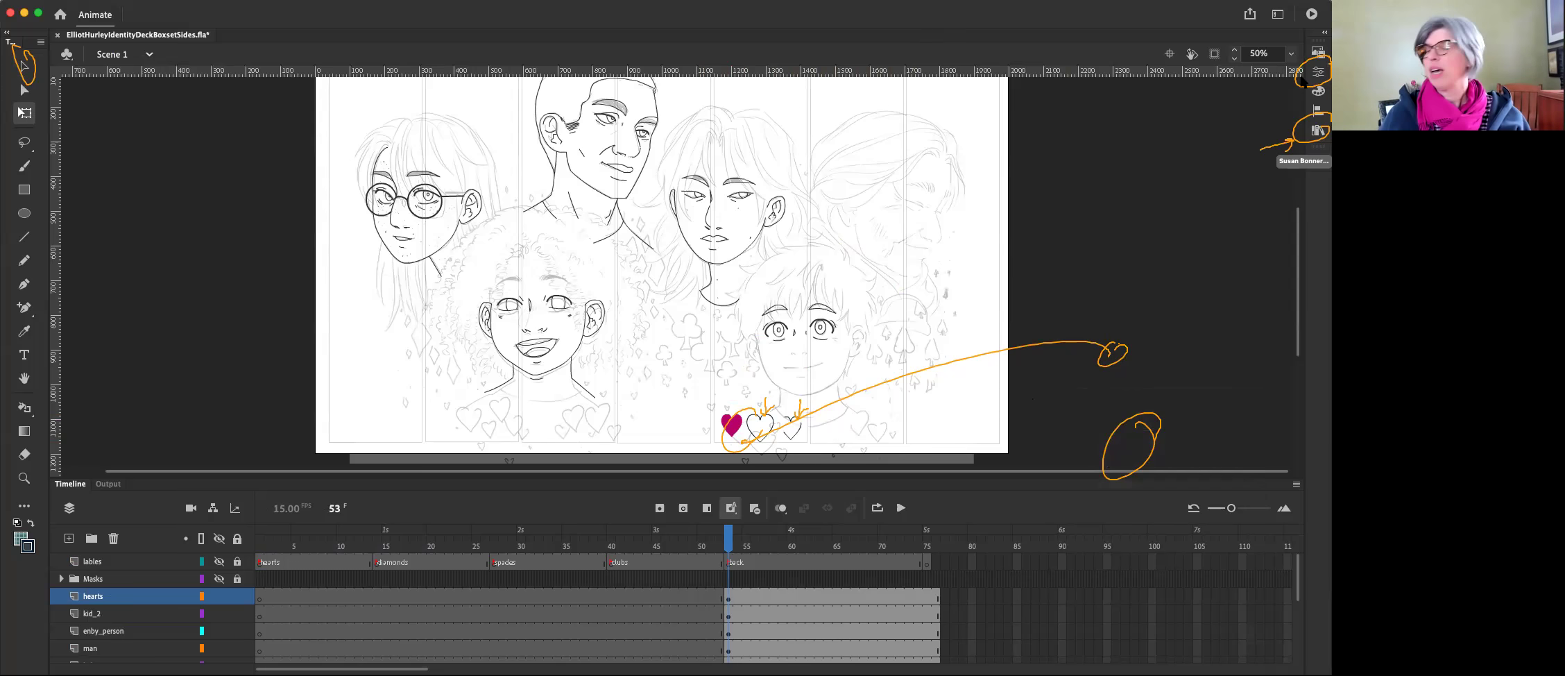
# Step: Reopen the Heart symbol from the Library and scrub the playhead through its frames
pyautogui.click(1319, 132)
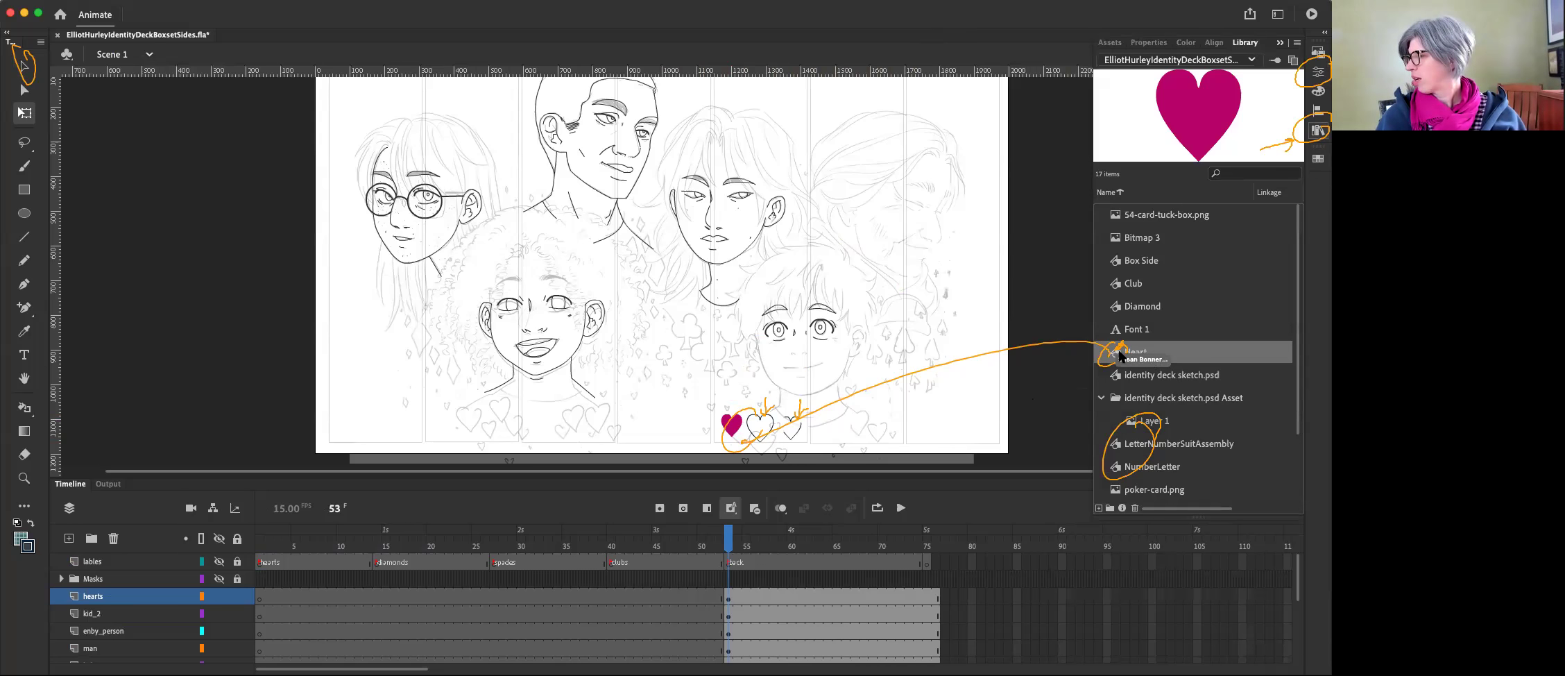
pyautogui.click(1118, 355)
pyautogui.doubleClick(1118, 355)
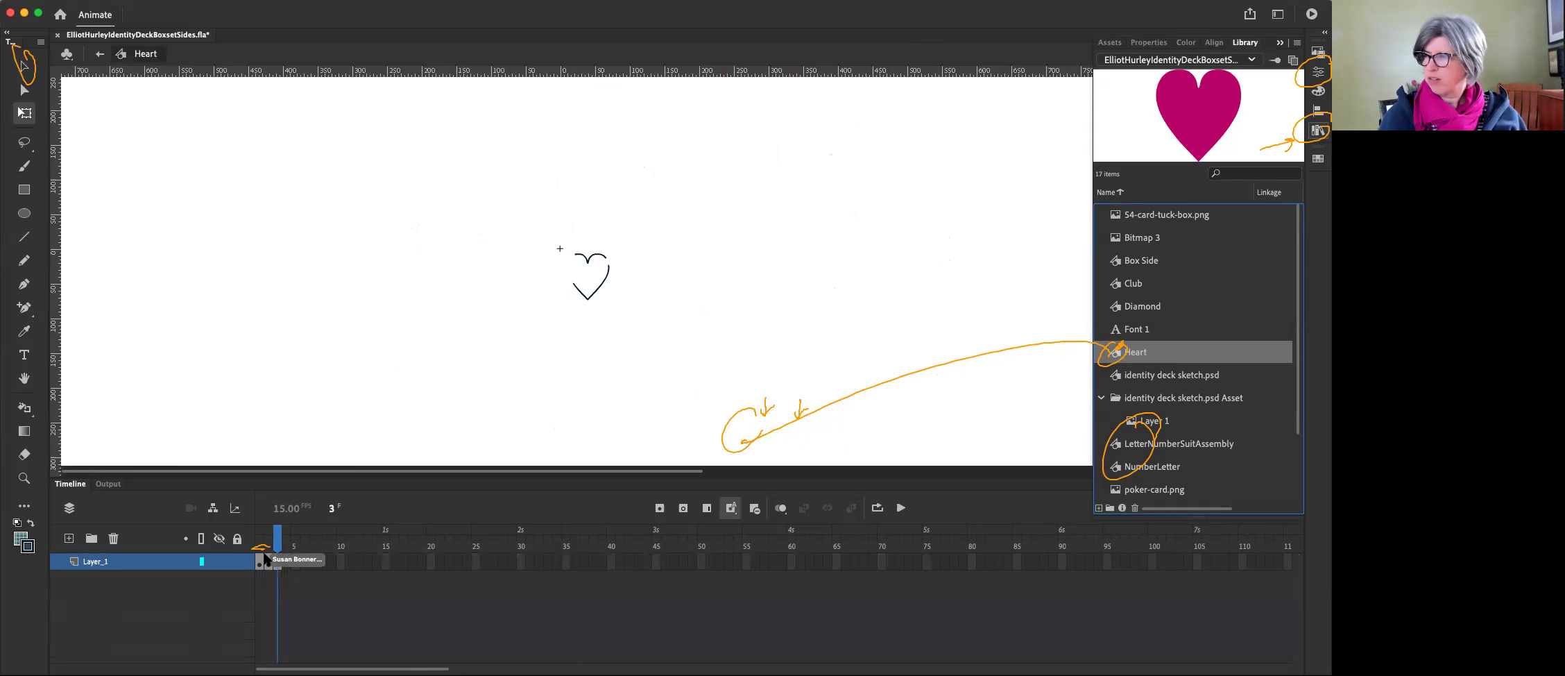
pyautogui.moveTo(280, 545)
pyautogui.mouseDown()
pyautogui.moveTo(261, 544)
pyautogui.moveTo(277, 545)
pyautogui.mouseUp()
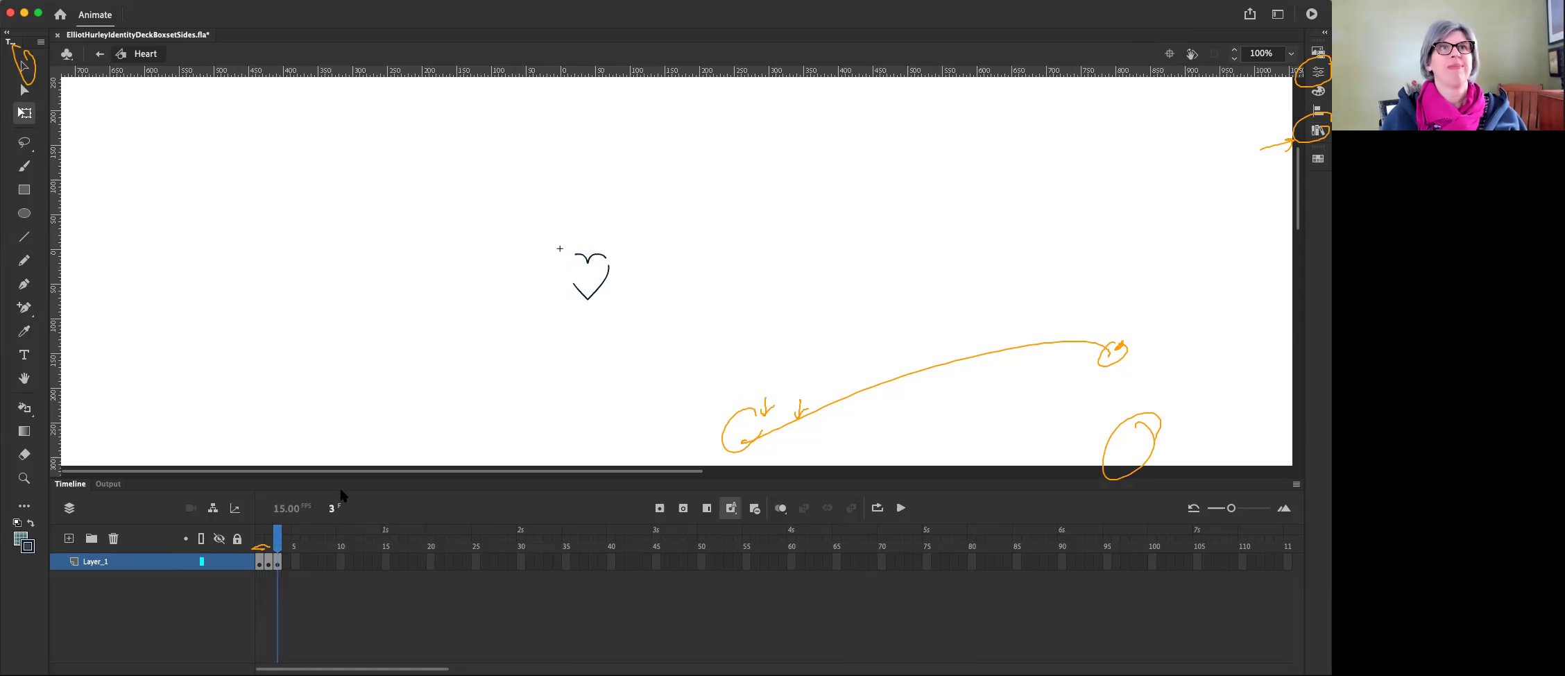